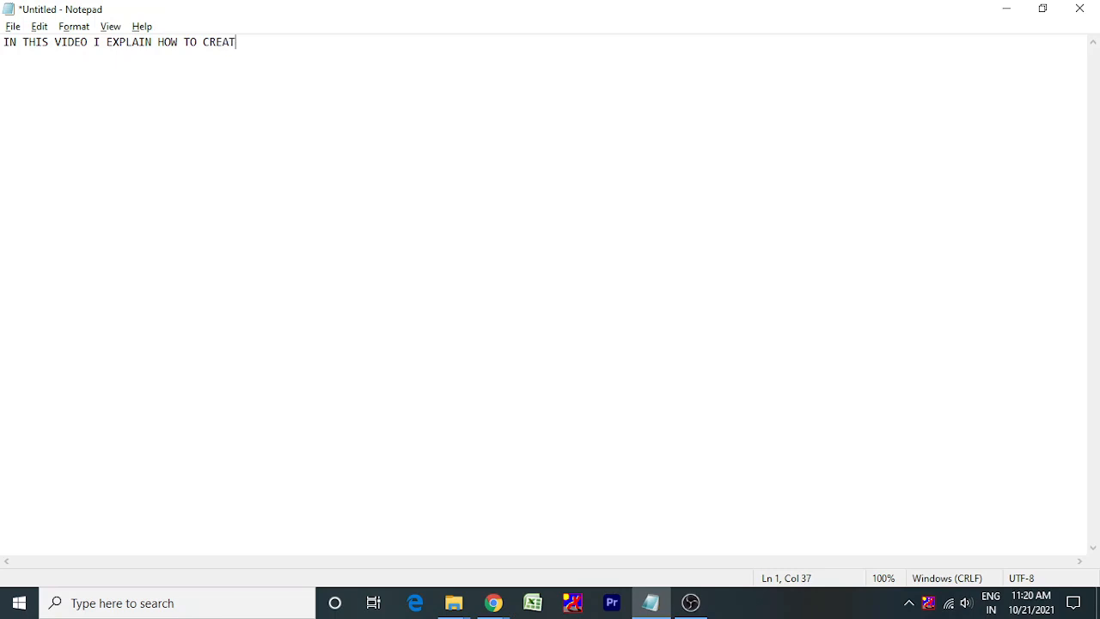
Step: Complete the opening note line with "LINKED IN COMPANY PAGE" and add "GO LINKED IN" below a blank line
type("LINKED IN COMPANY PAG")
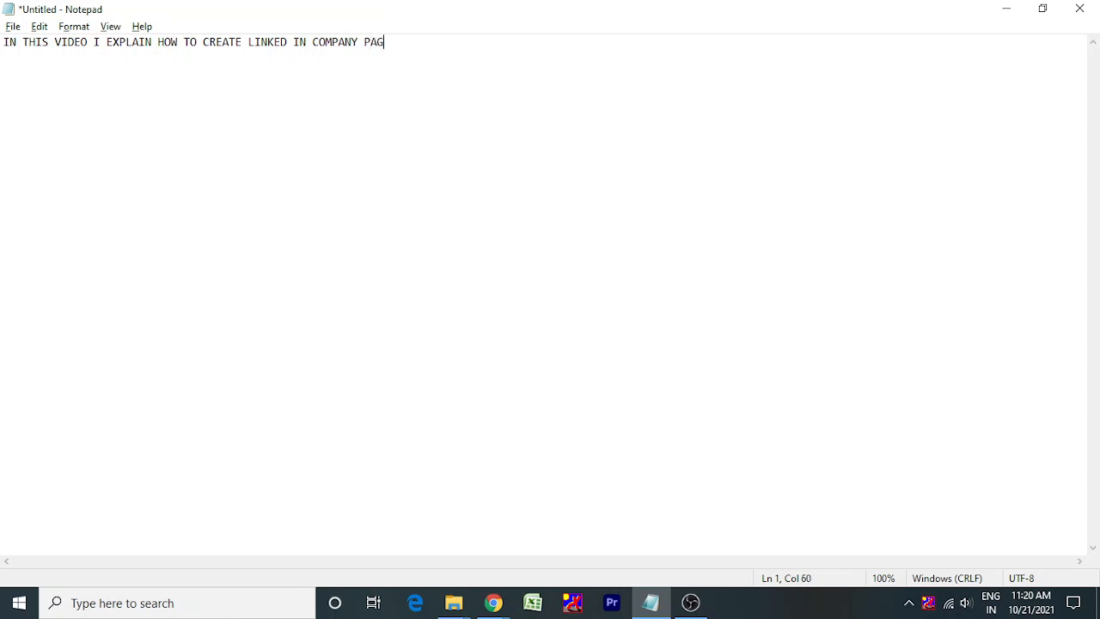
key("Return")
key("Return")
type("GO LINKED IN")
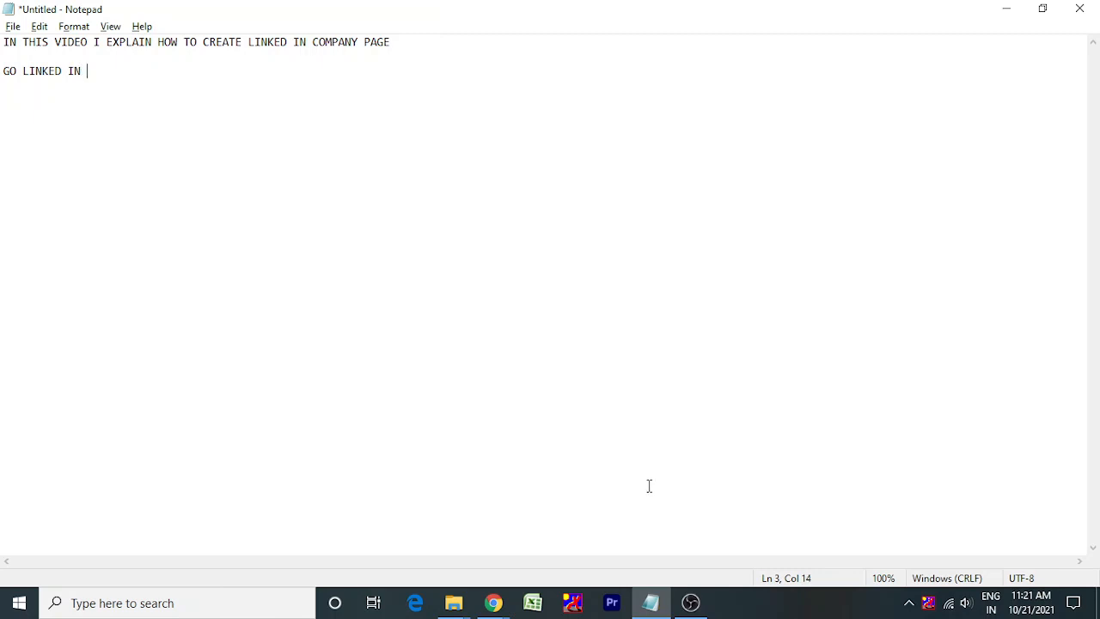
Step: Switch to the Chrome window and search Google for "LINKED IN"
key("alt+Tab")
left_click(396, 236)
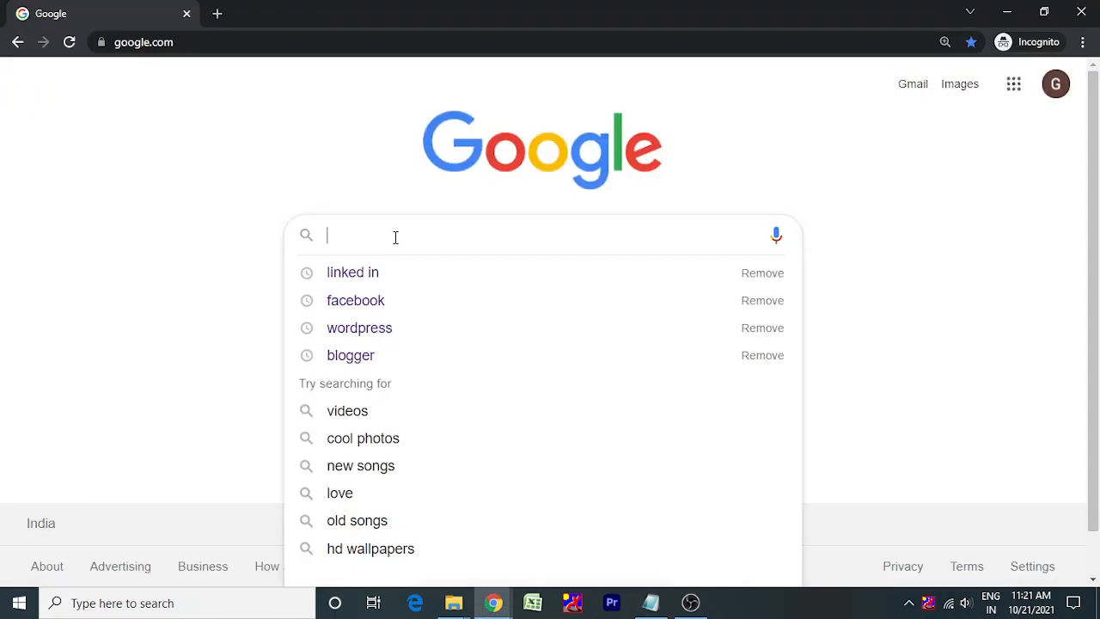
type("LINKED UB")
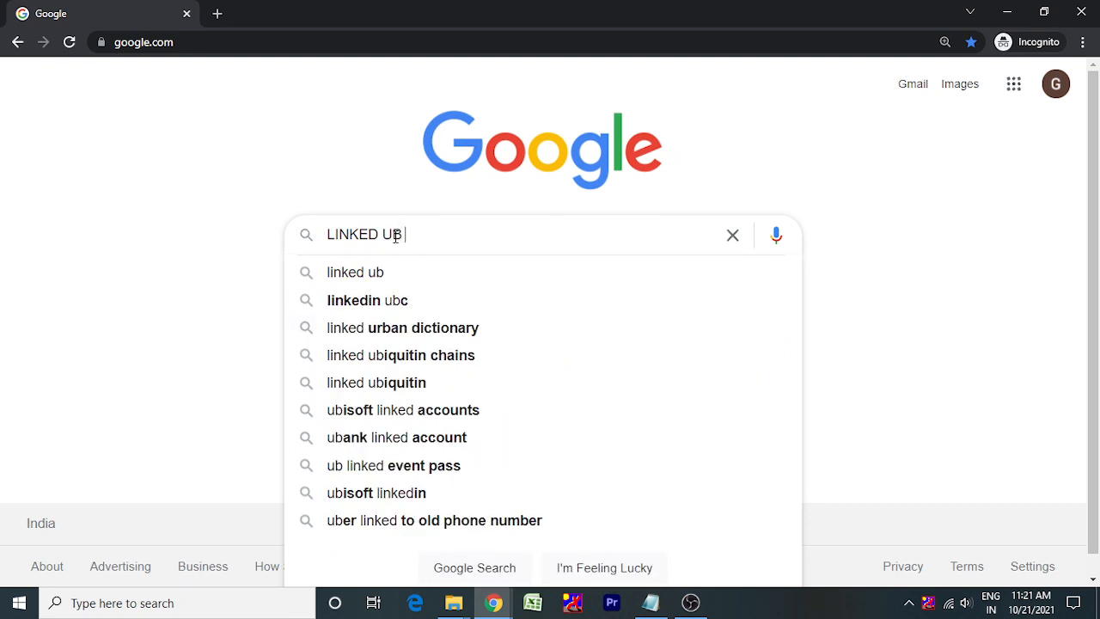
key("BackSpace")
key("BackSpace")
type("IN")
key("Return")
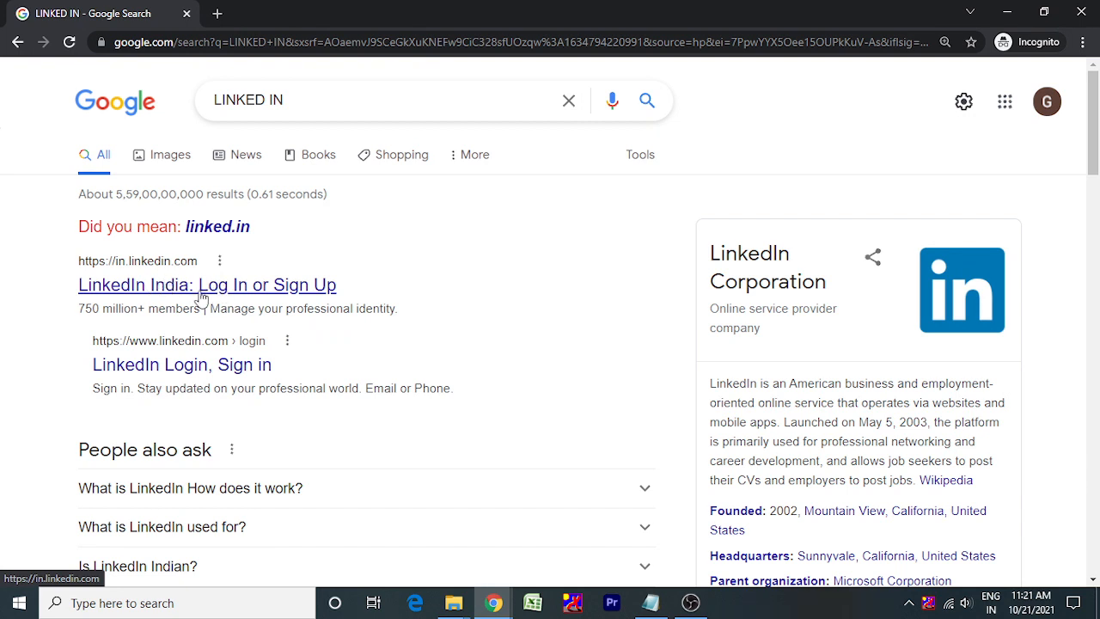
Step: Open the LinkedIn India result and bring up the work and business services list down to the company page option
left_click(179, 289)
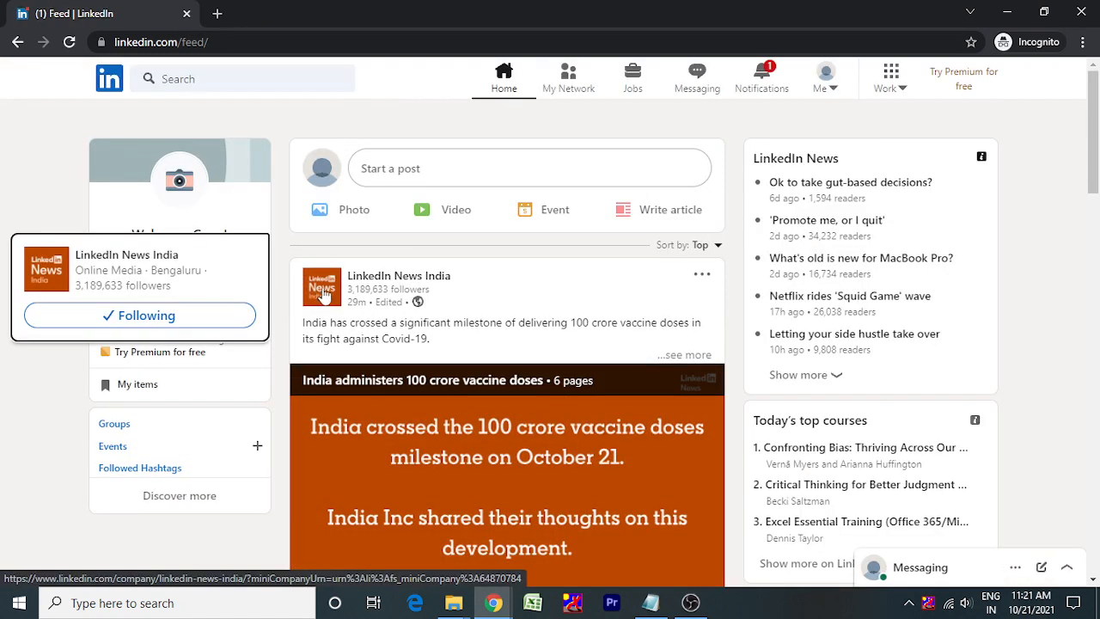
left_click(893, 89)
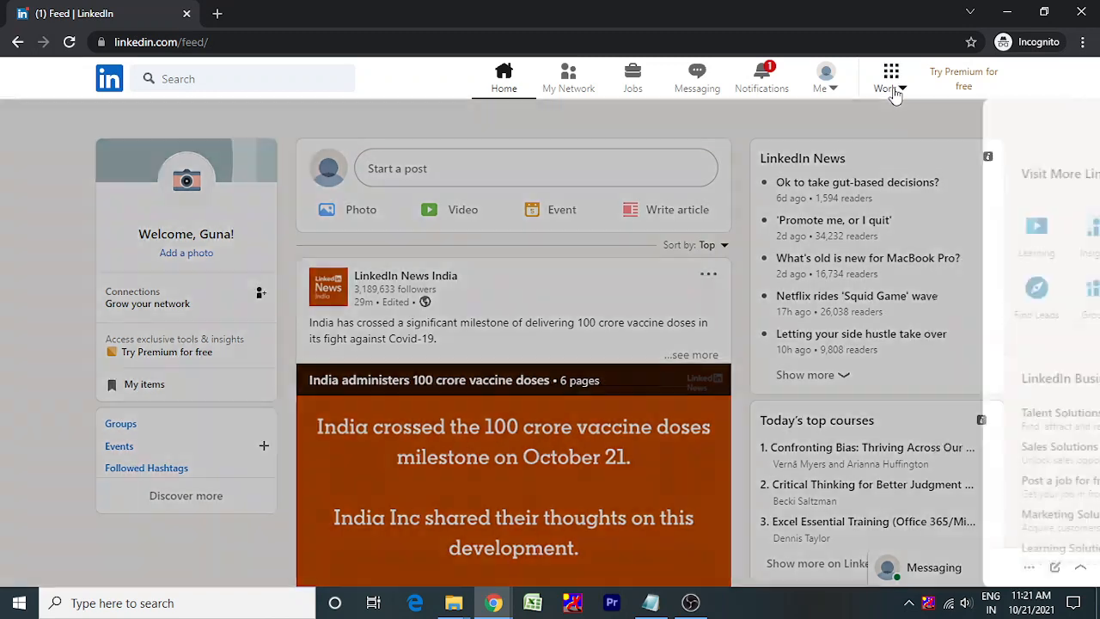
scroll(922, 440, "down", 1)
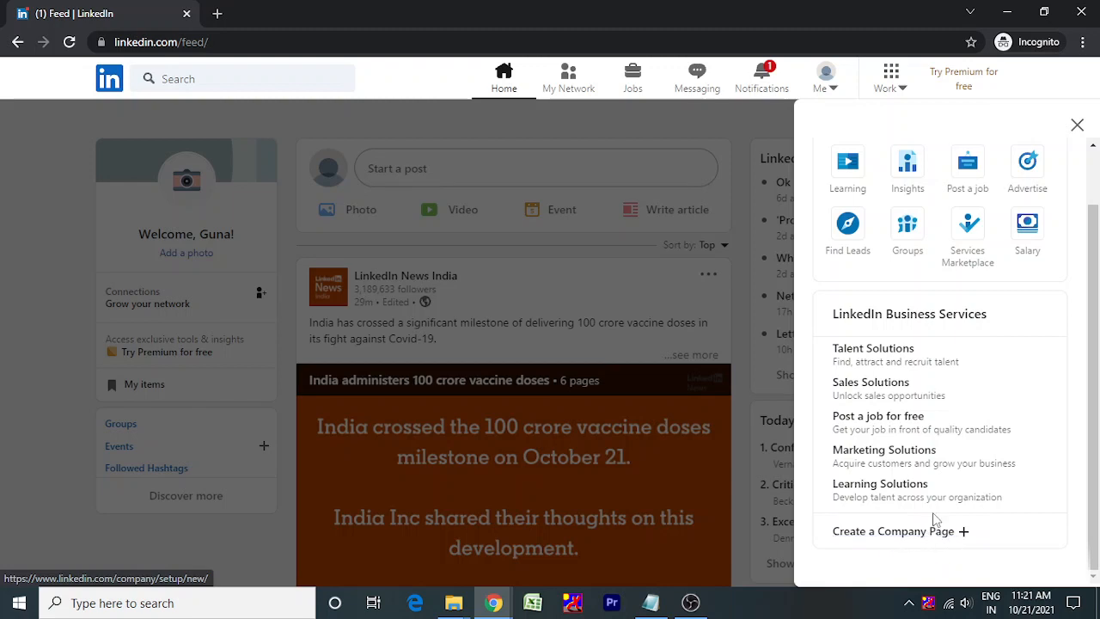
Step: Switch to Notepad and replace the whole note with "choose create company page"
left_click(649, 605)
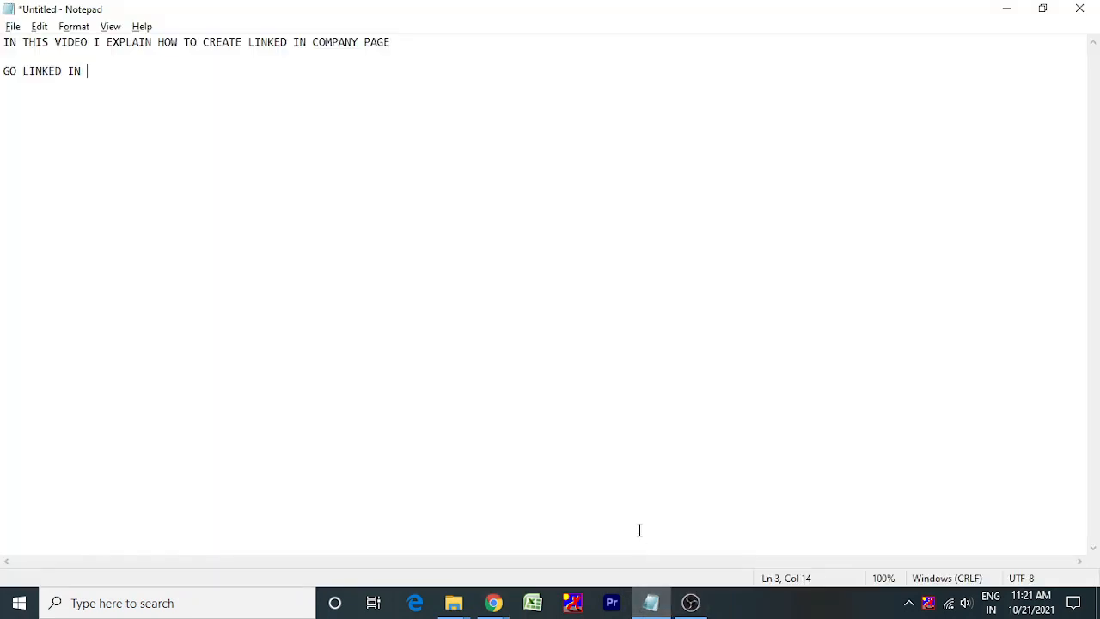
key("ctrl+a")
type("c")
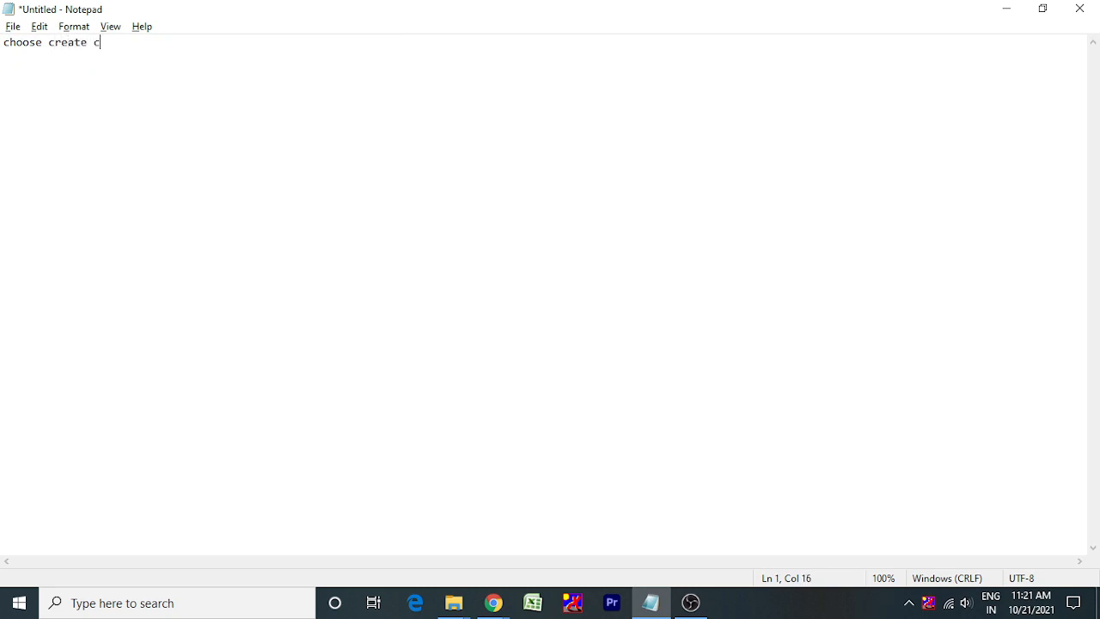
type("hoose create company page")
Step: Return to LinkedIn in Chrome, start creating a company page and look over the page types offered
key("alt+Tab")
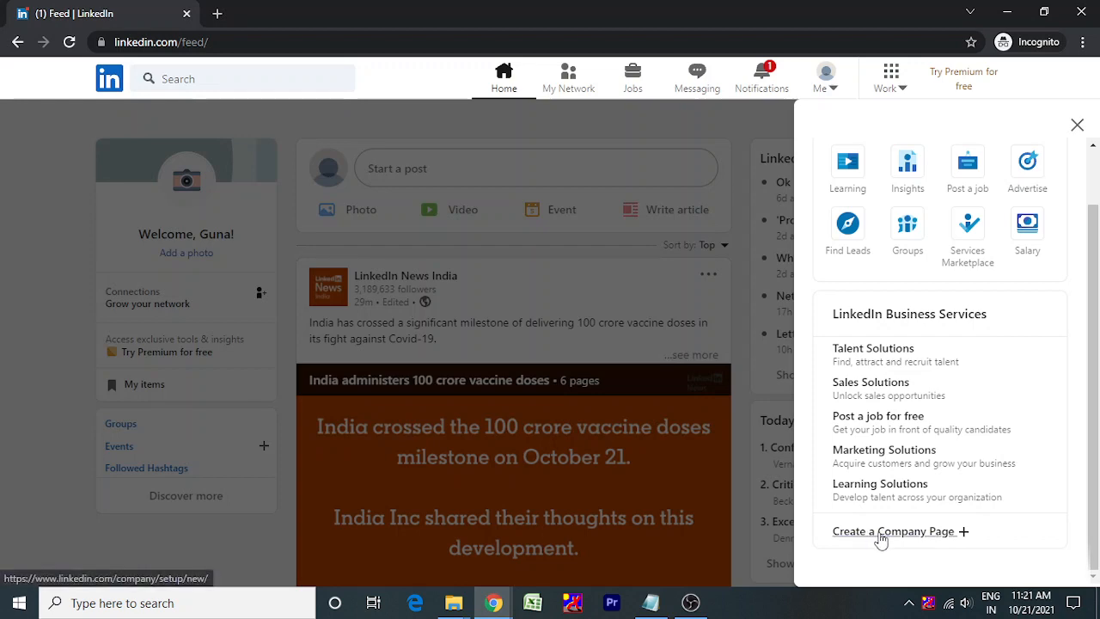
left_click(879, 537)
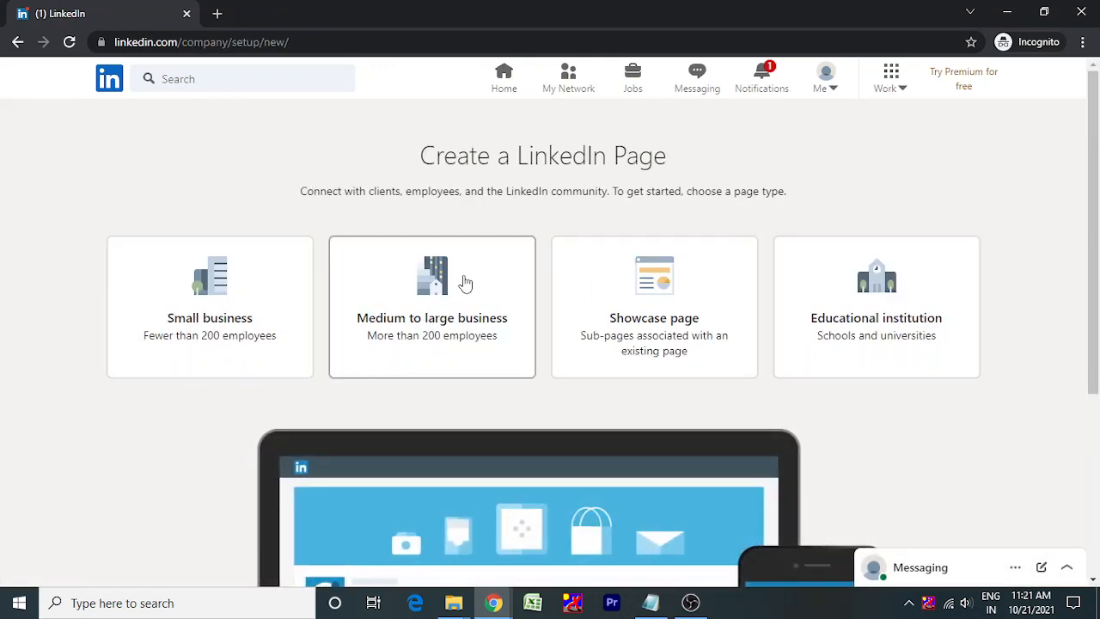
scroll(283, 285, "down", 2)
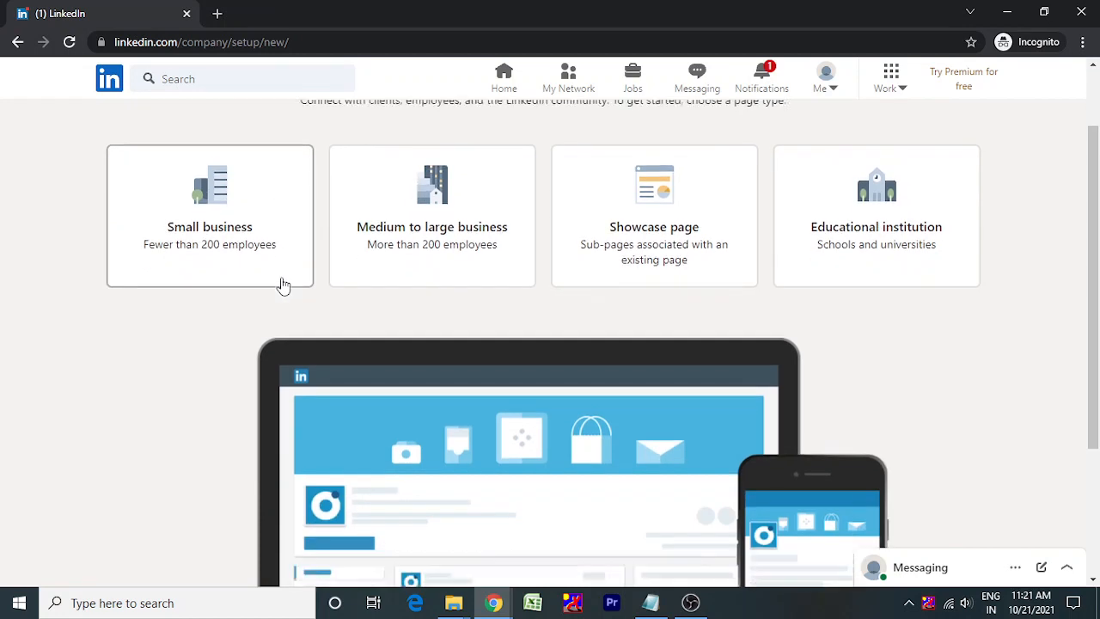
scroll(249, 266, "up", 2)
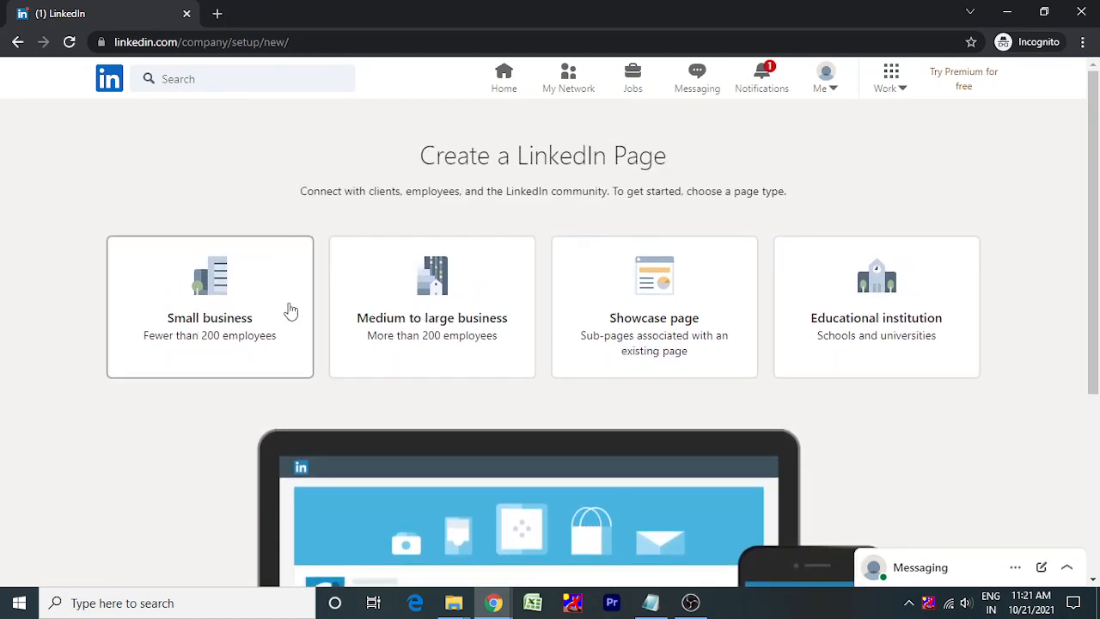
Step: Switch to Notepad and replace the whole note with "SELECT YOUR BUSINESS TYPE"
key("alt+Tab")
key("ctrl+a")
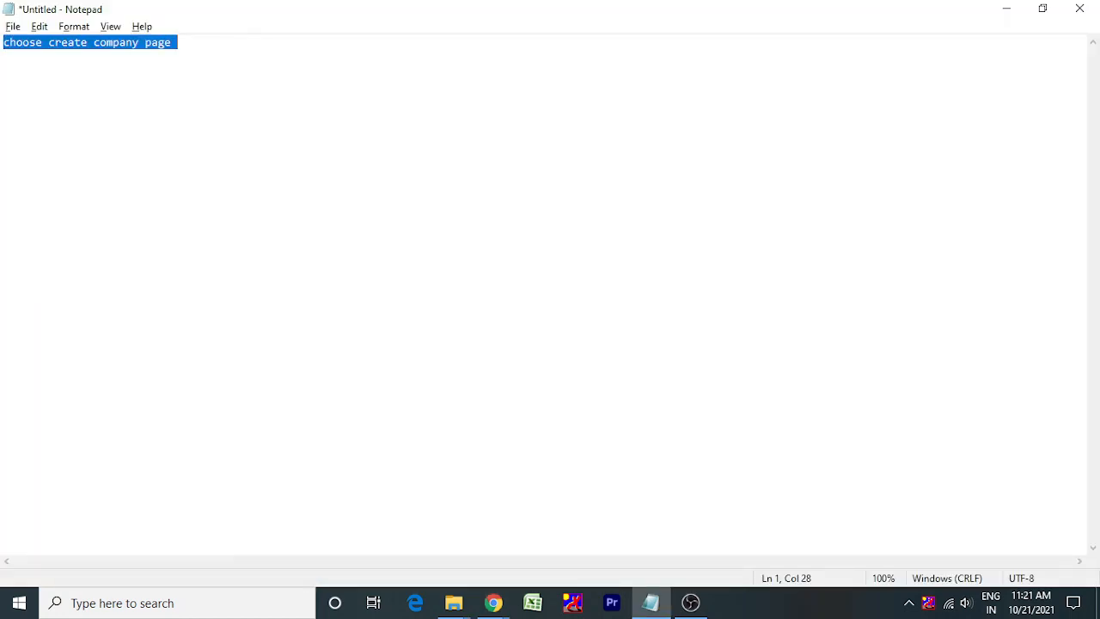
type("SELECT YO")
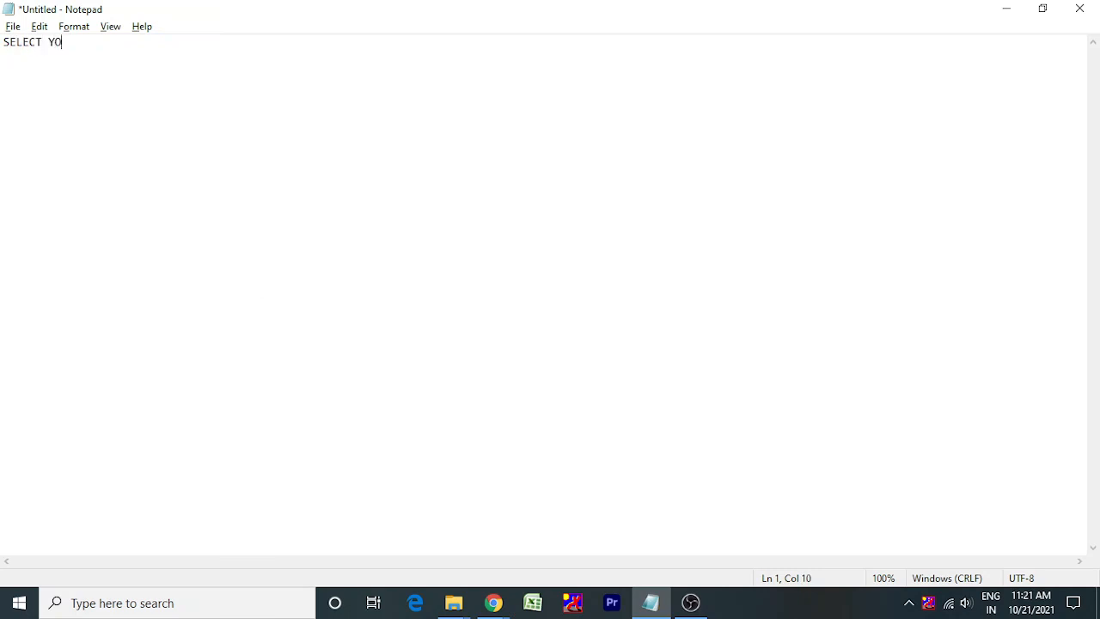
type("UR BUSINESS TYPE")
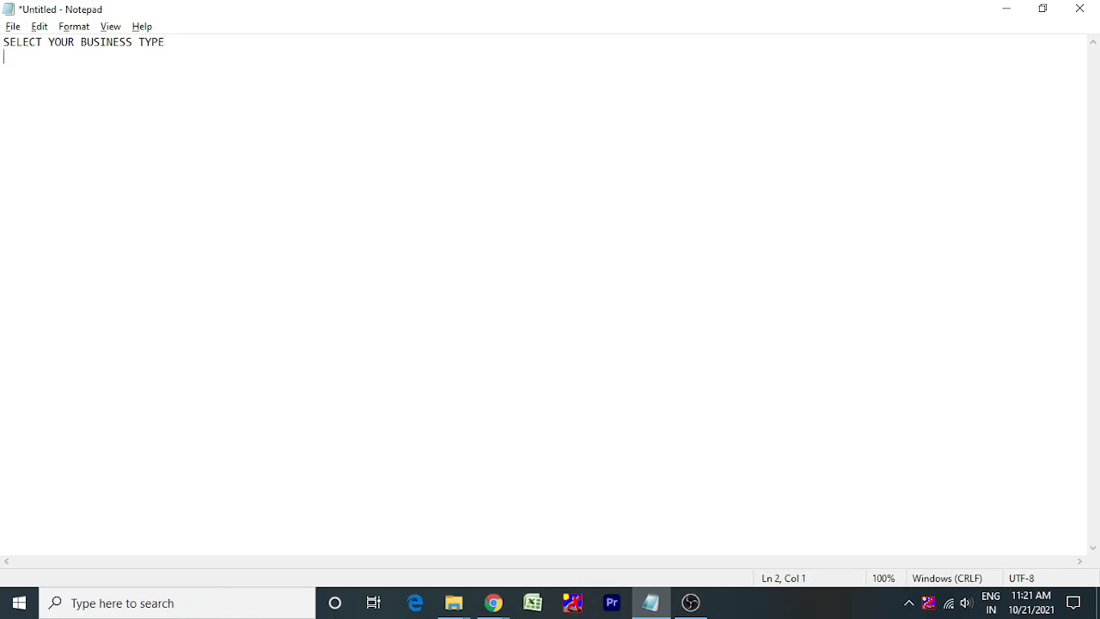
Step: Return to LinkedIn in Chrome and choose Small business as the page type
key("alt+Tab")
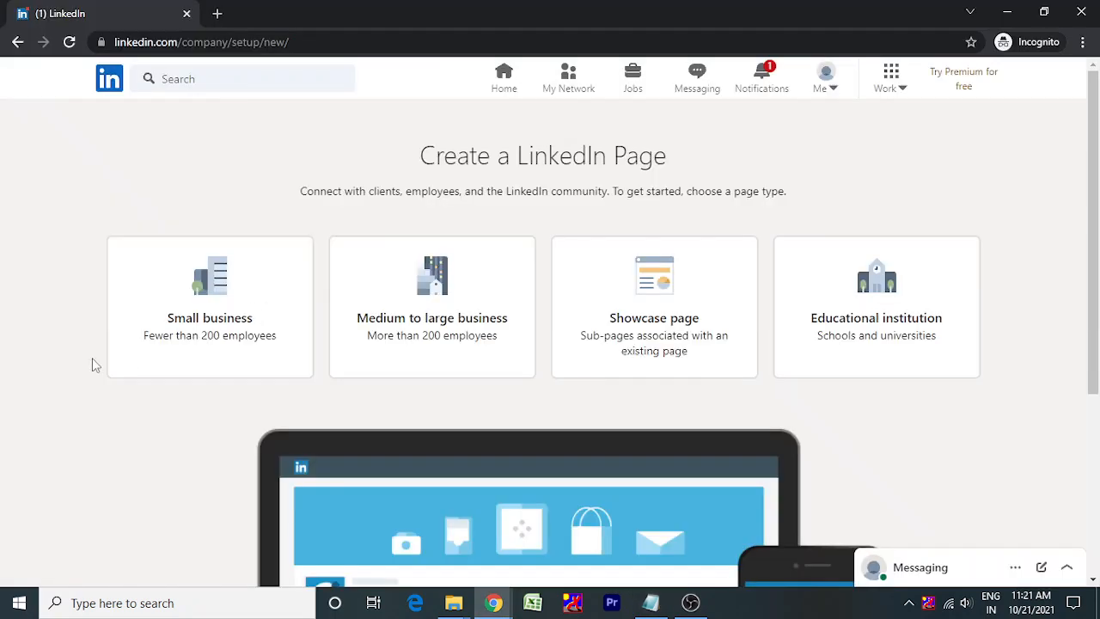
left_click(209, 312)
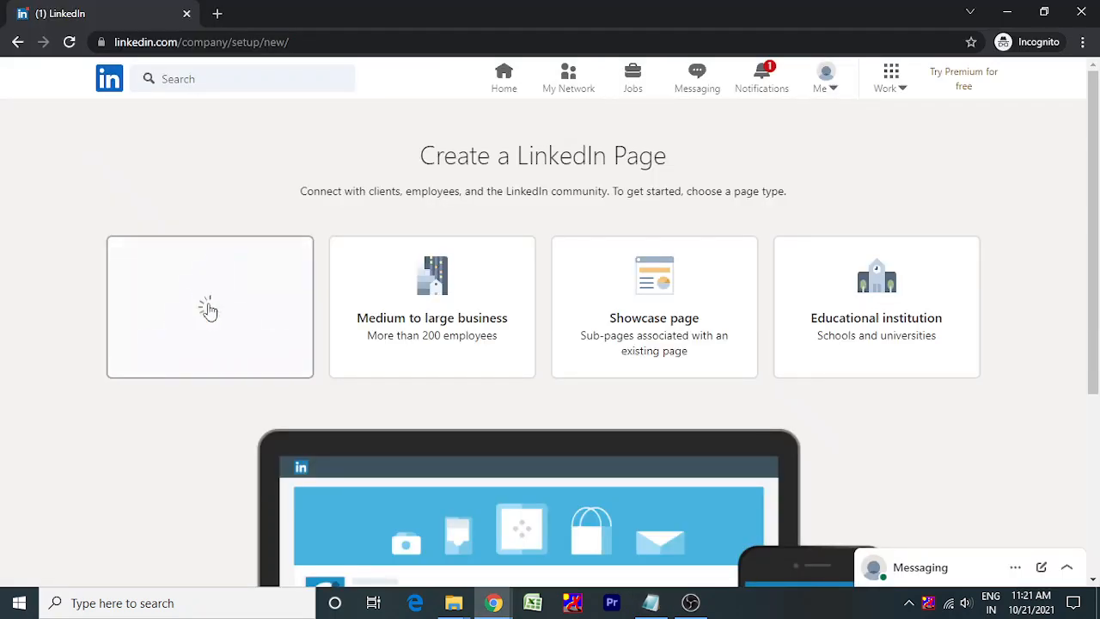
scroll(258, 246, "down", 1)
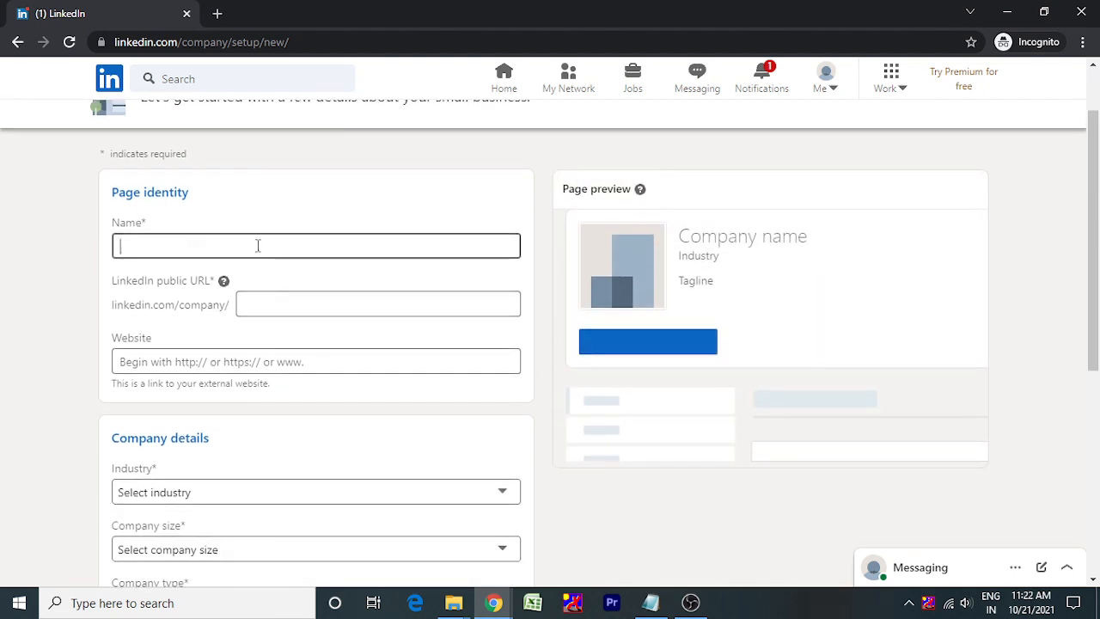
Step: Switch to Notepad and replace the whole note with "GIVE YOUR COMPANY NAME"
key("alt+Tab")
key("ctrl+a")
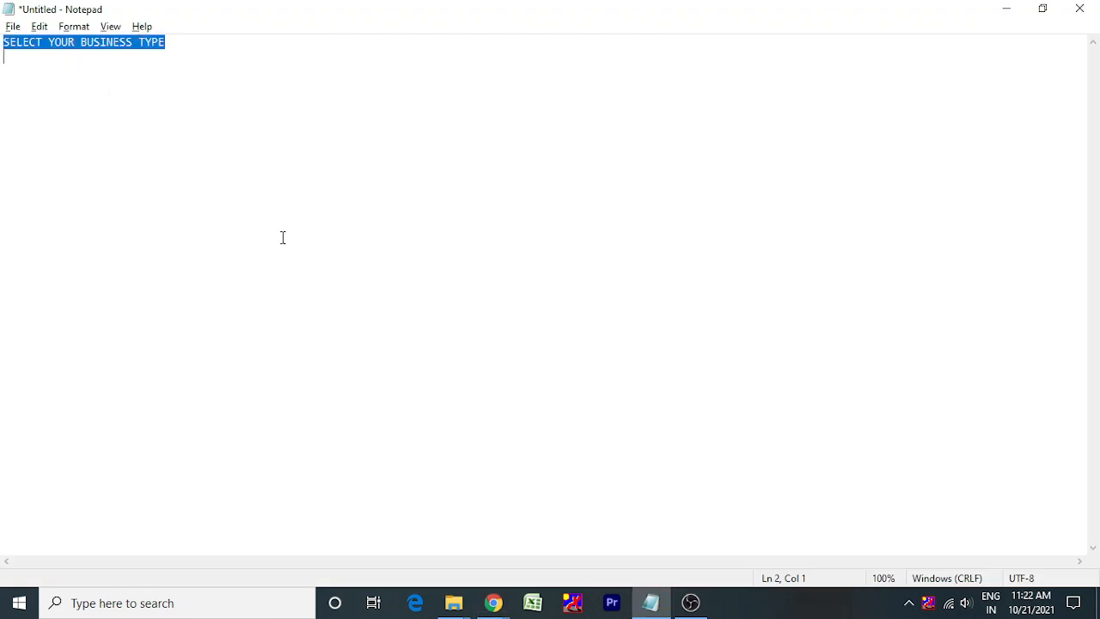
type("GIVE YOU")
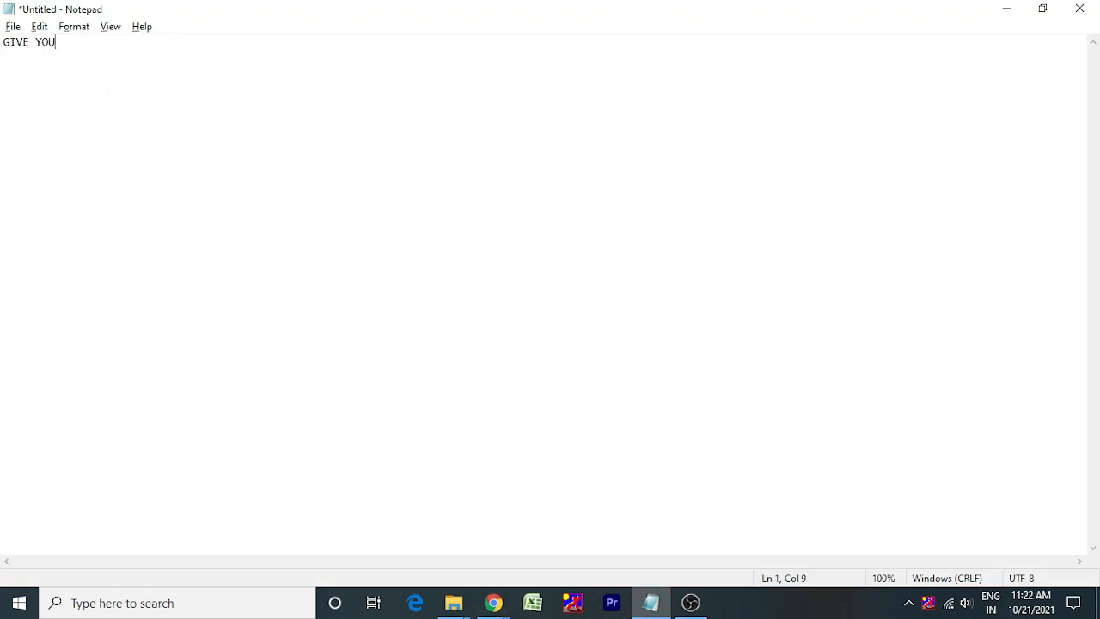
type("R COMPANY NAME")
Step: Return to the LinkedIn page form in Chrome and enter TOWER FOUR SOLUTION as the company name
key("alt+Tab")
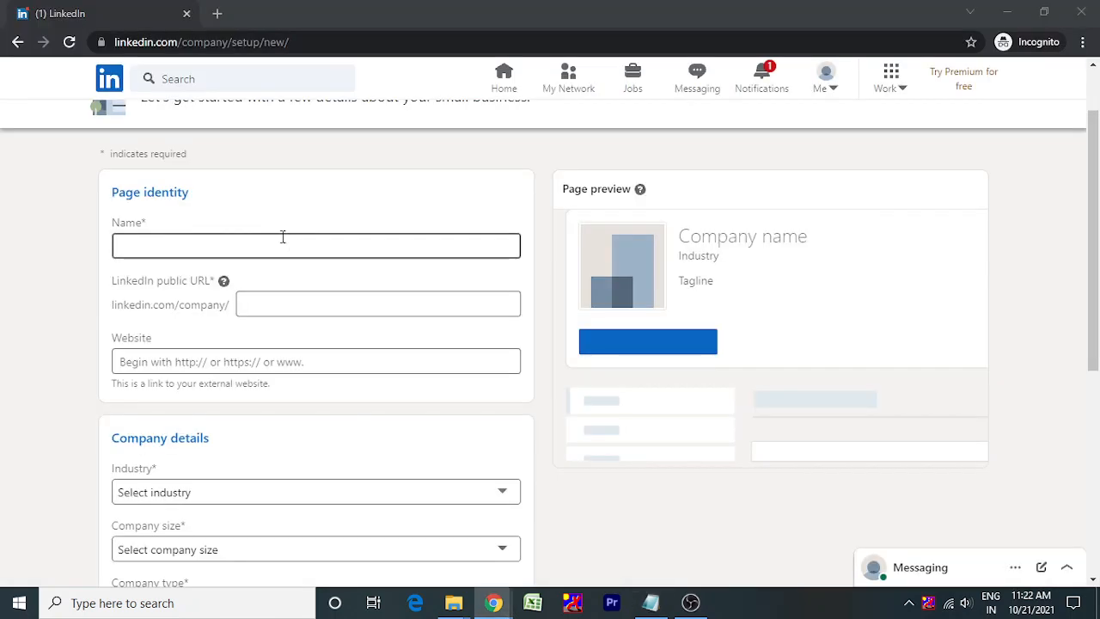
type("TOWE")
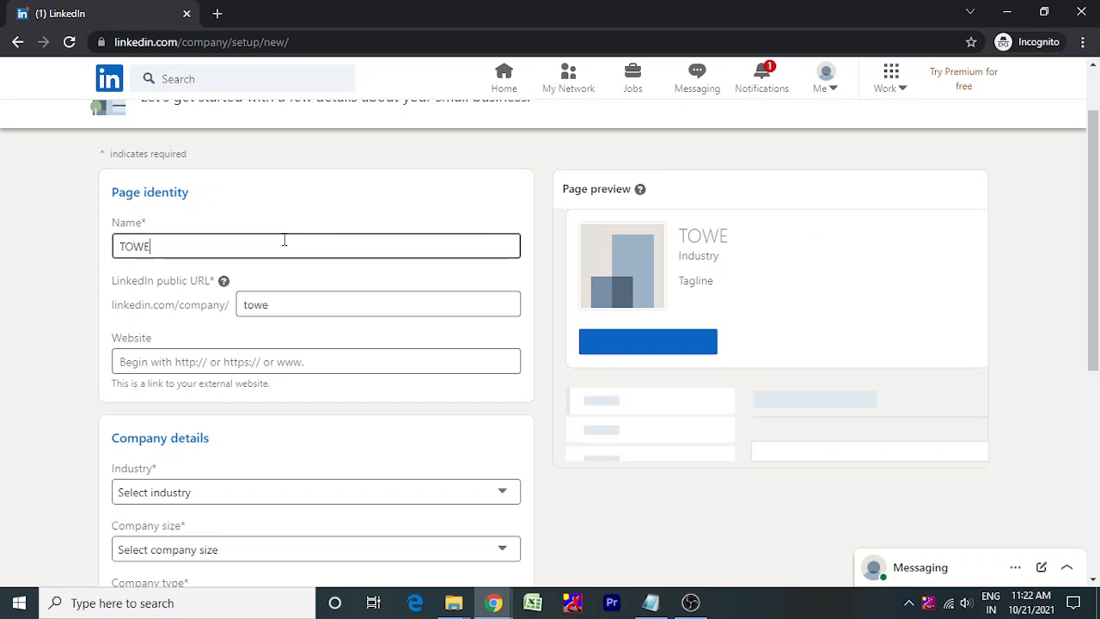
type("R FOUR")
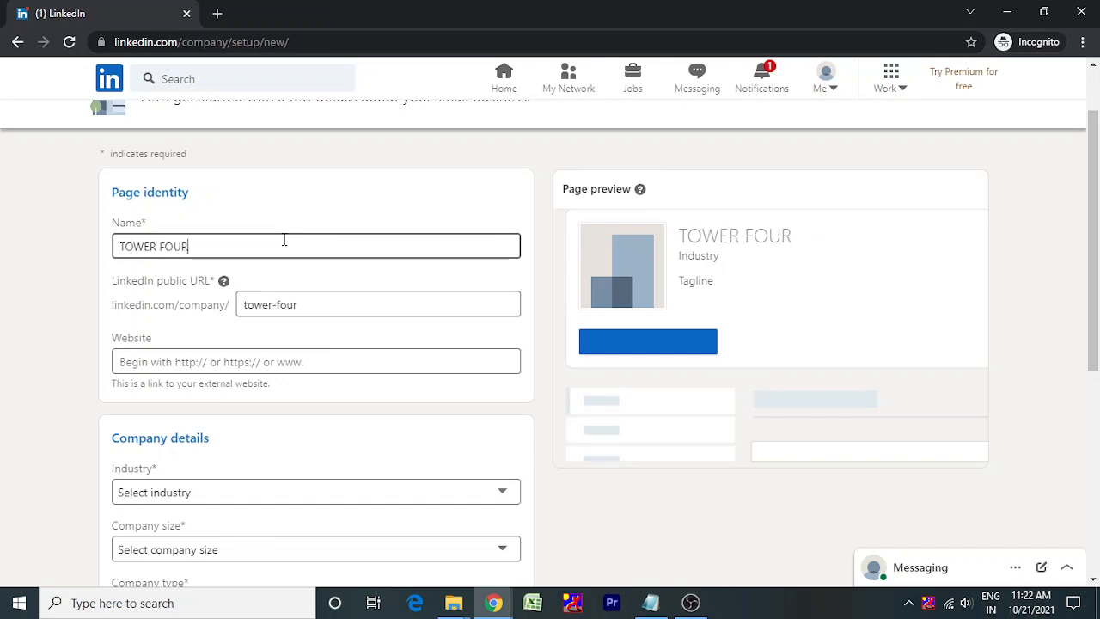
type(" SOLUTION")
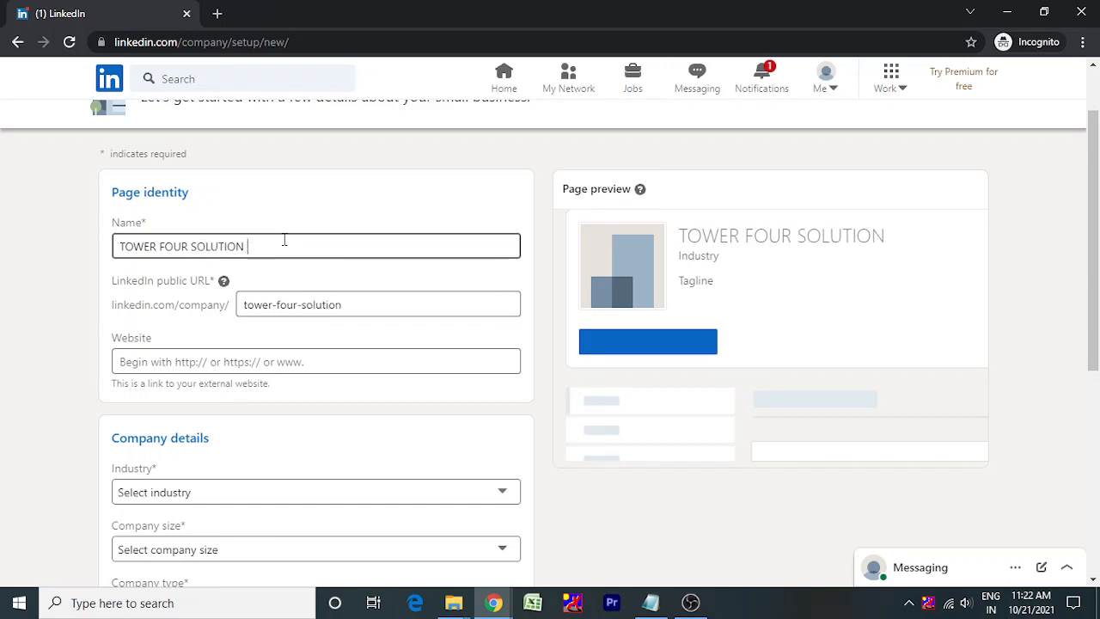
left_click(303, 354)
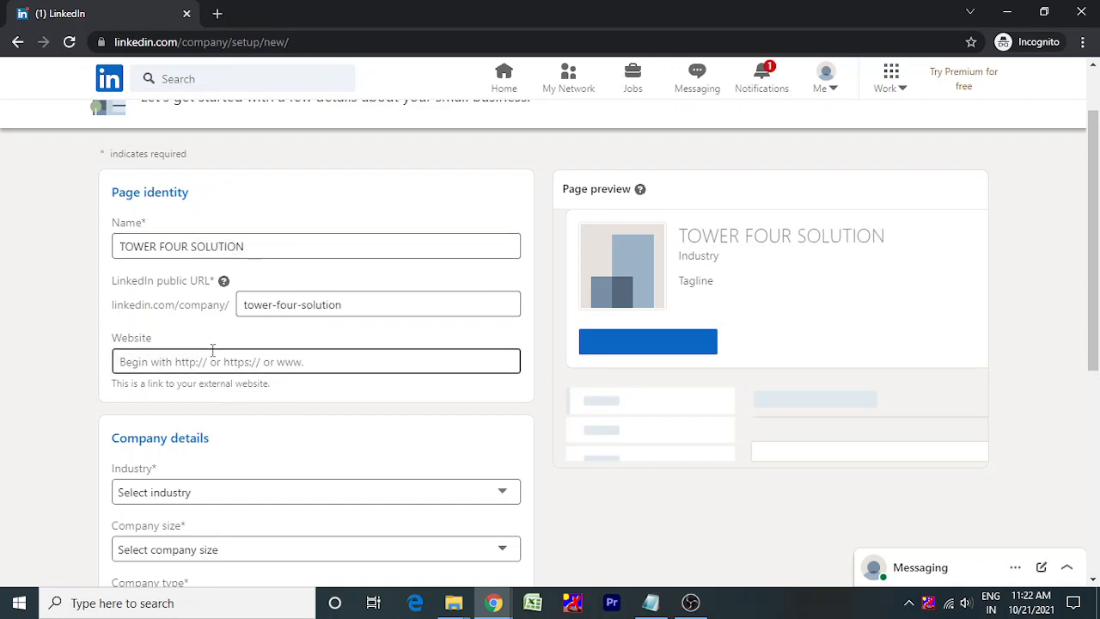
Step: Set the industry in the company details to Sports
scroll(535, 412, "down", 2)
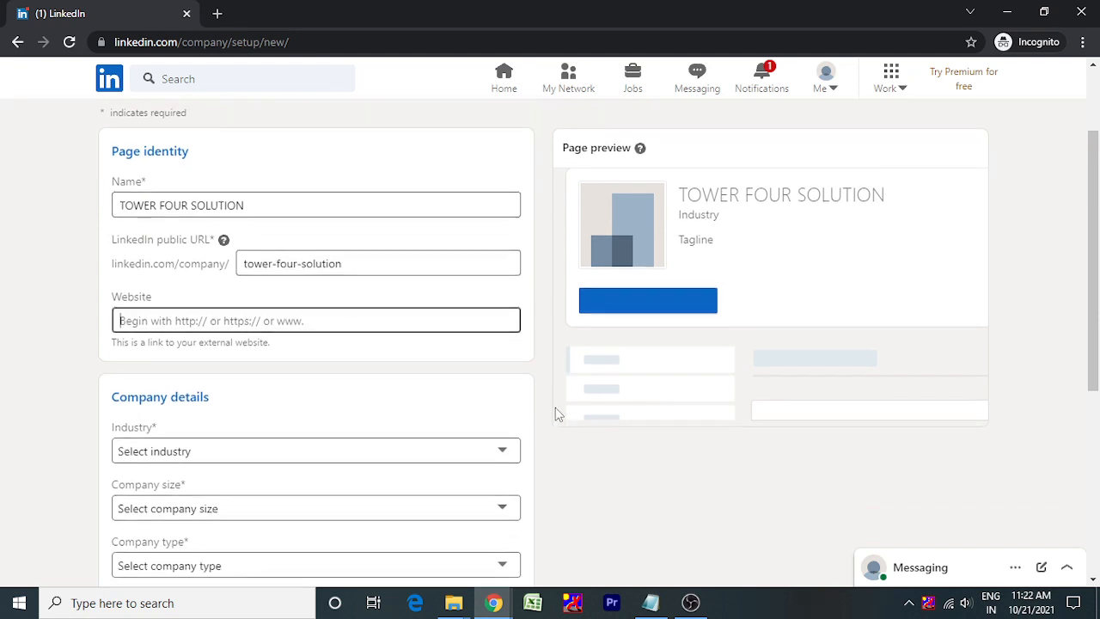
left_click(275, 337)
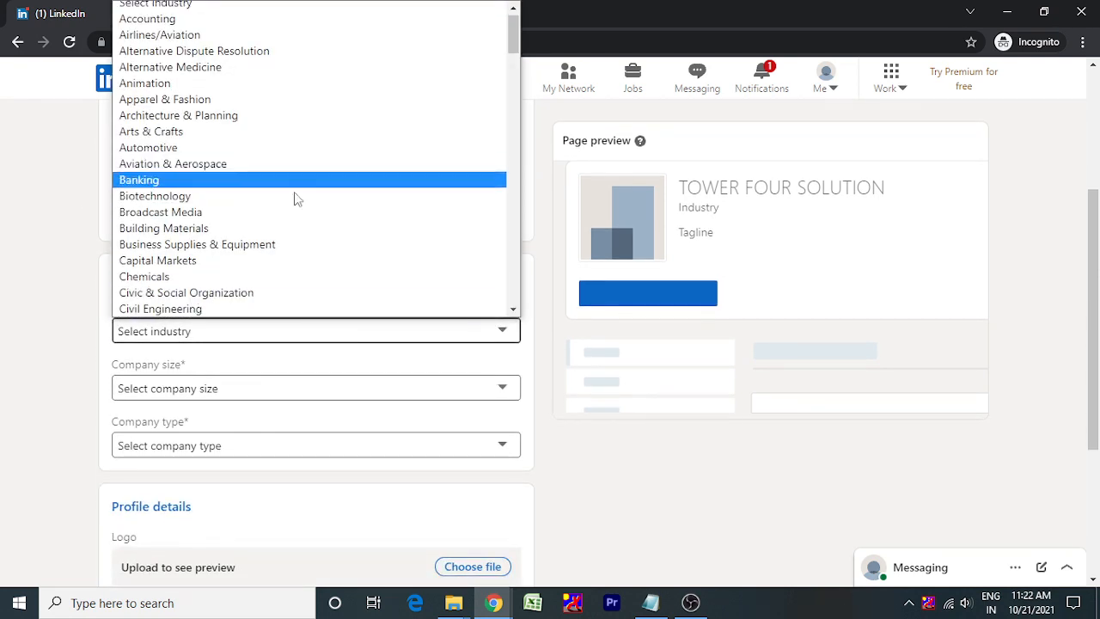
scroll(253, 243, "down", 4)
key("s")
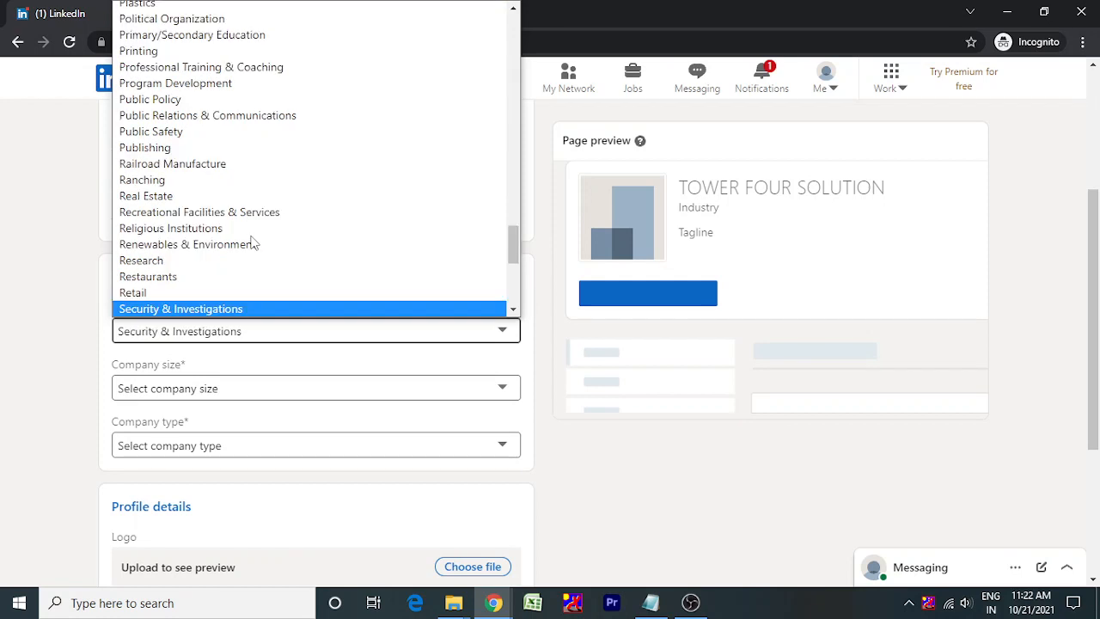
key("Down")
key("Down")
key("Down")
key("Down")
key("Down")
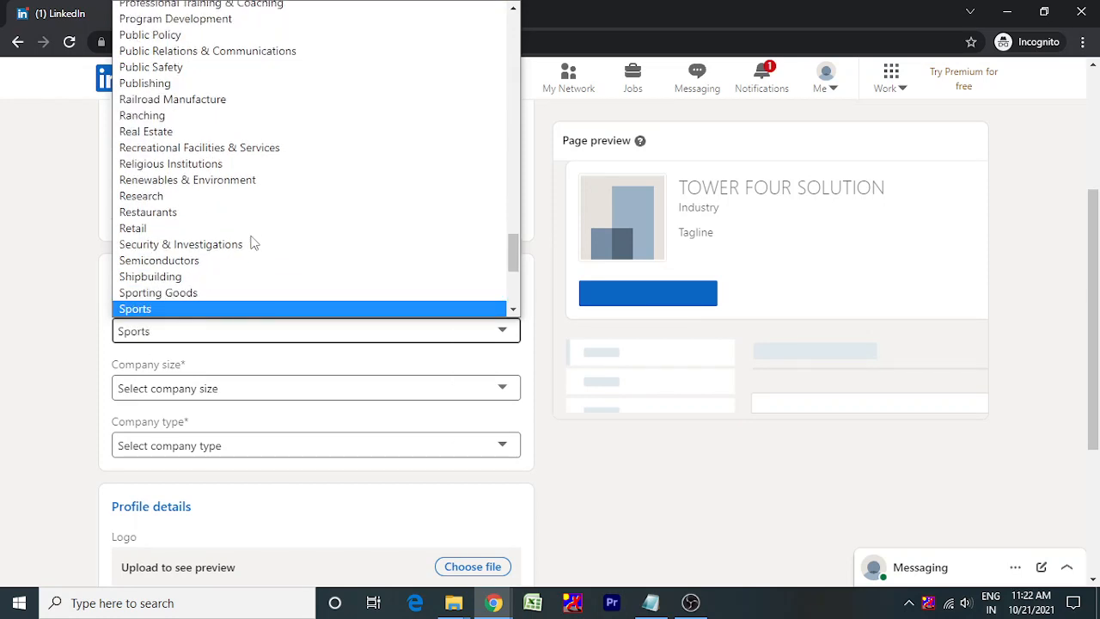
key("s")
key("s")
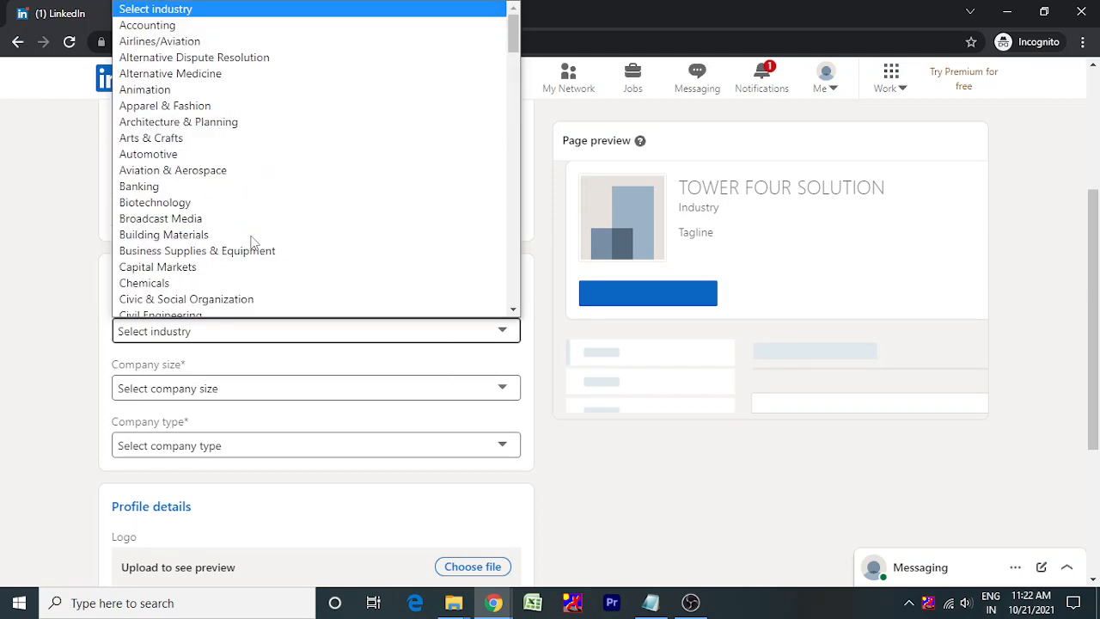
key("s")
key("s")
key("s")
key("s")
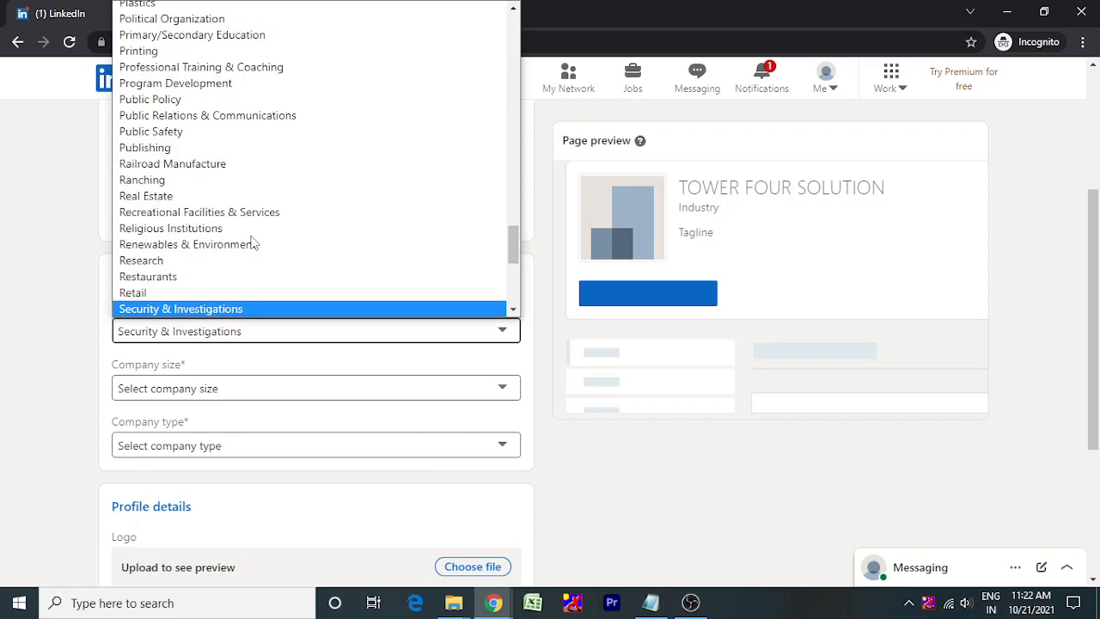
key("s")
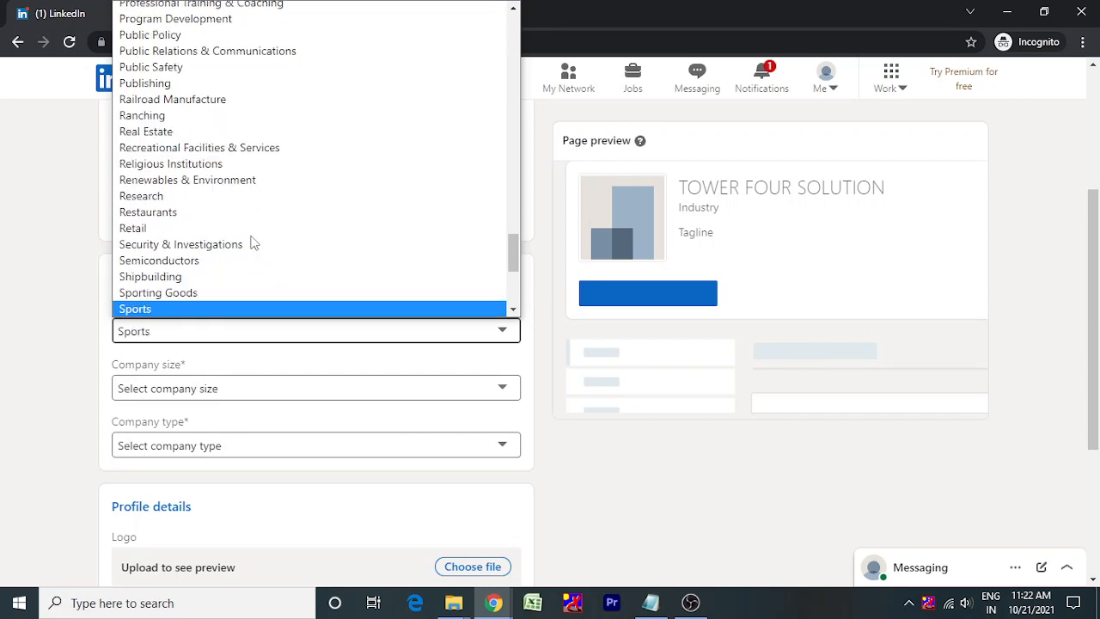
scroll(157, 314, "down", 1)
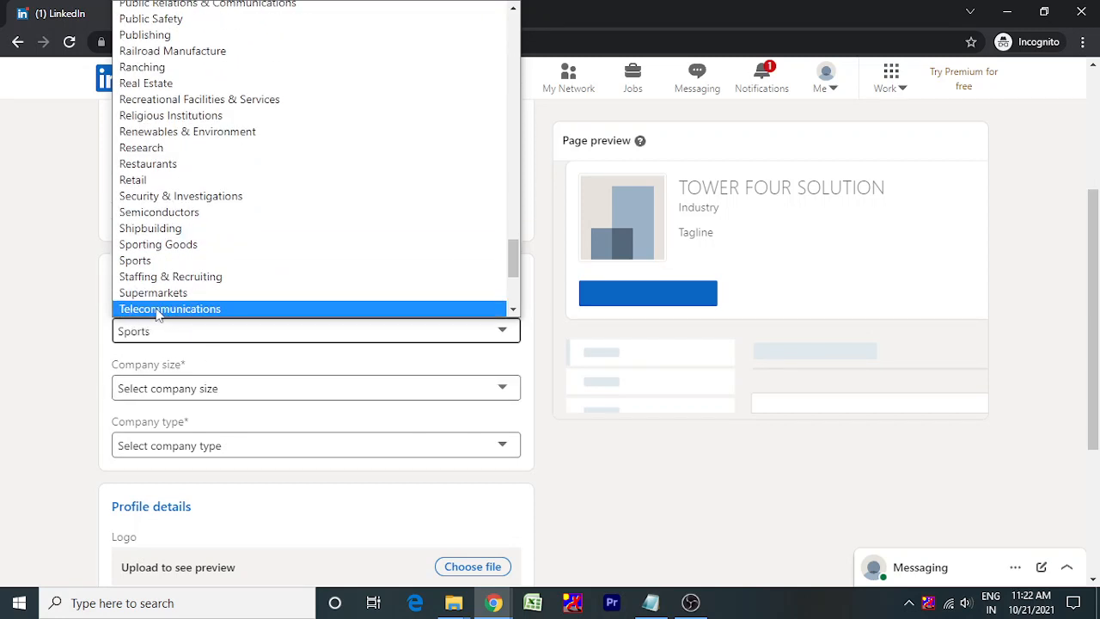
left_click(158, 261)
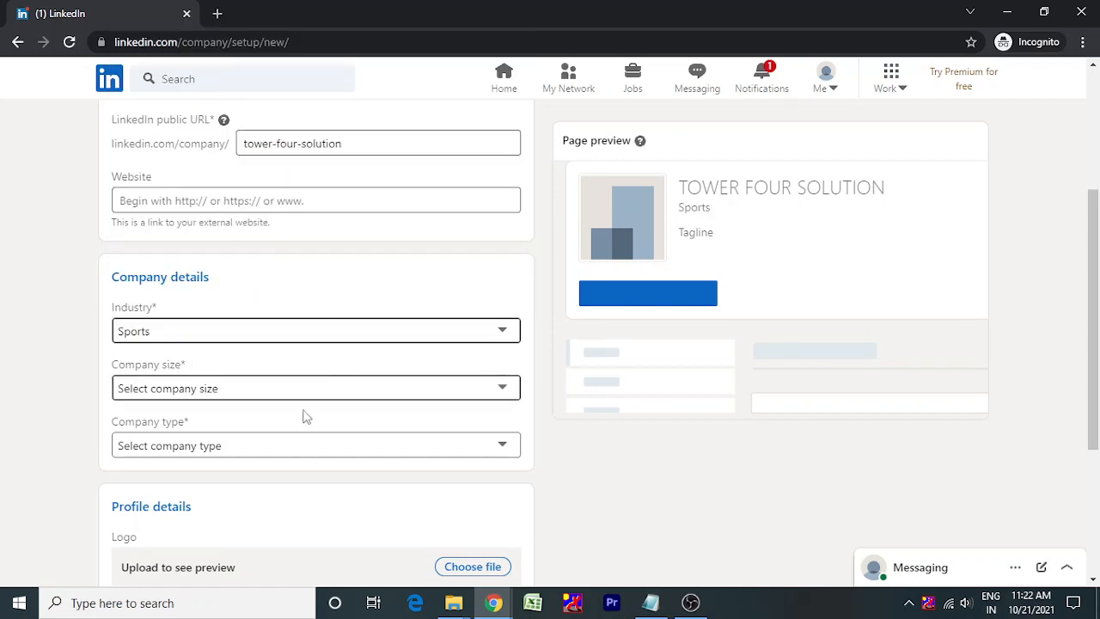
Step: Switch to Notepad and replace the whole note with "CHOOSE ALL DETAILS CORRECT"
left_click(652, 603)
key("BackSpace")
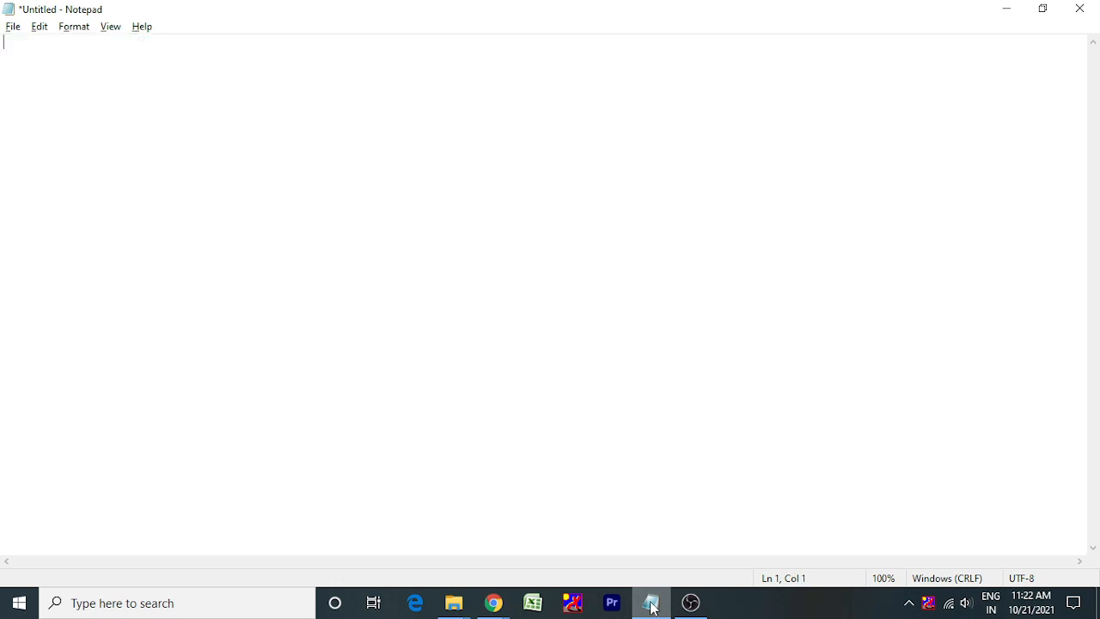
type("CHOOSE ALL DETAILS")
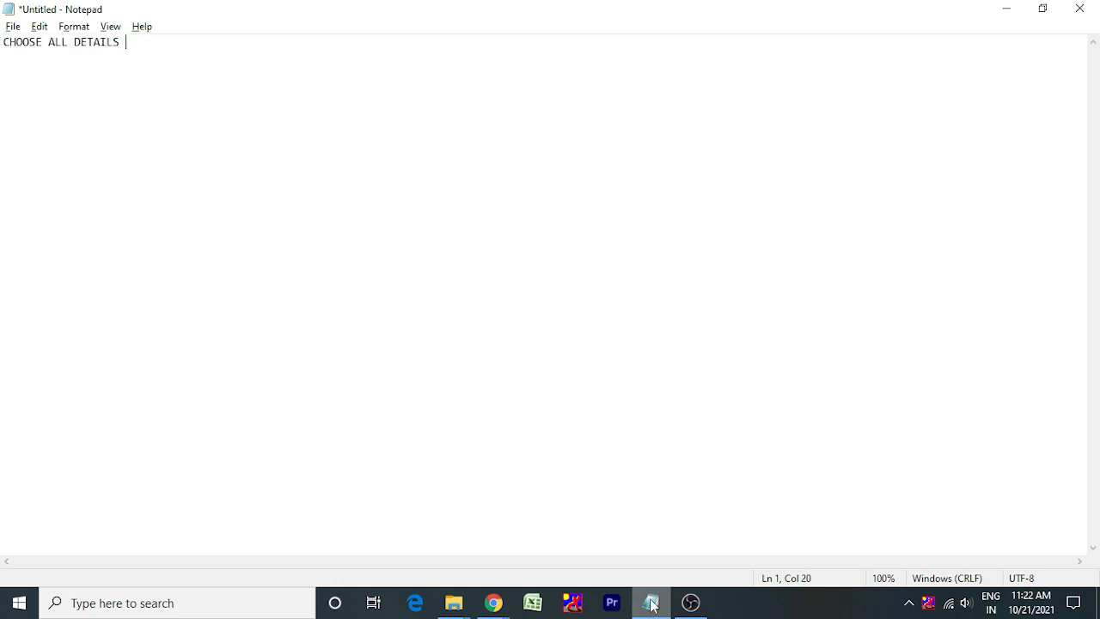
type(" CORRECT")
Step: Return to the LinkedIn form in Chrome and set the company size to 2–10 employees and the company type to Partnership
left_click(652, 604)
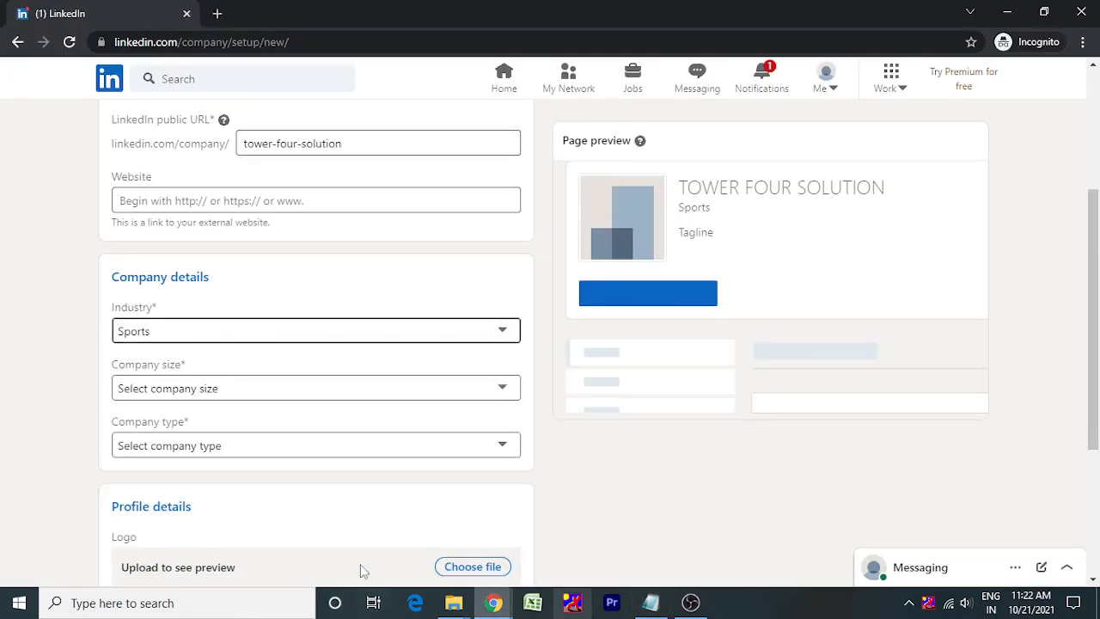
scroll(119, 365, "down", 1)
left_click(143, 311)
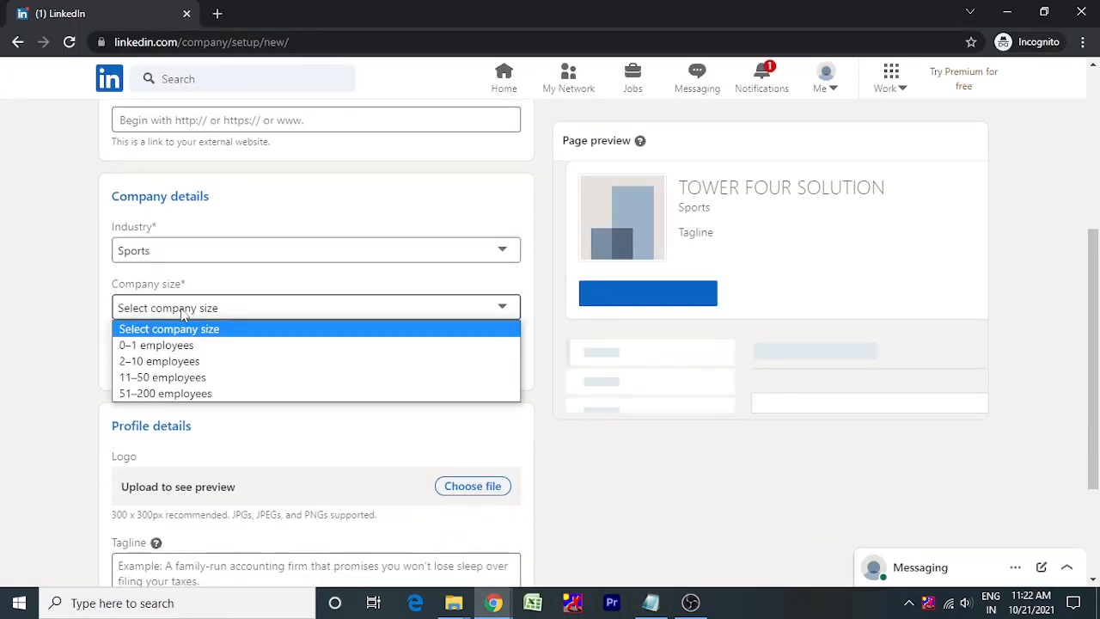
left_click(159, 368)
left_click(206, 366)
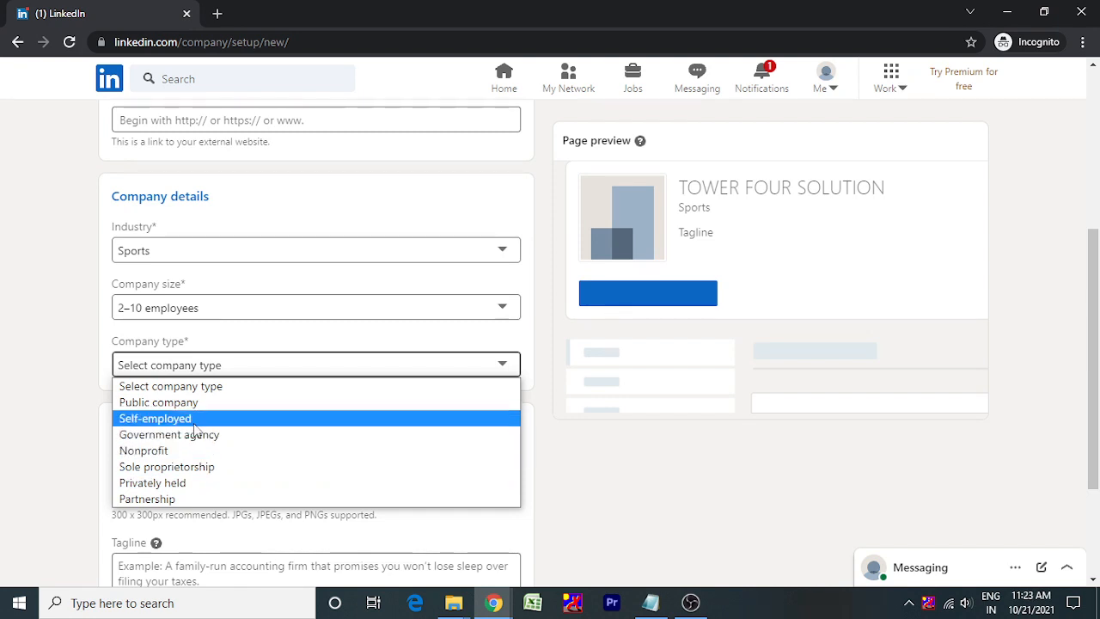
left_click(192, 499)
scroll(326, 413, "down", 2)
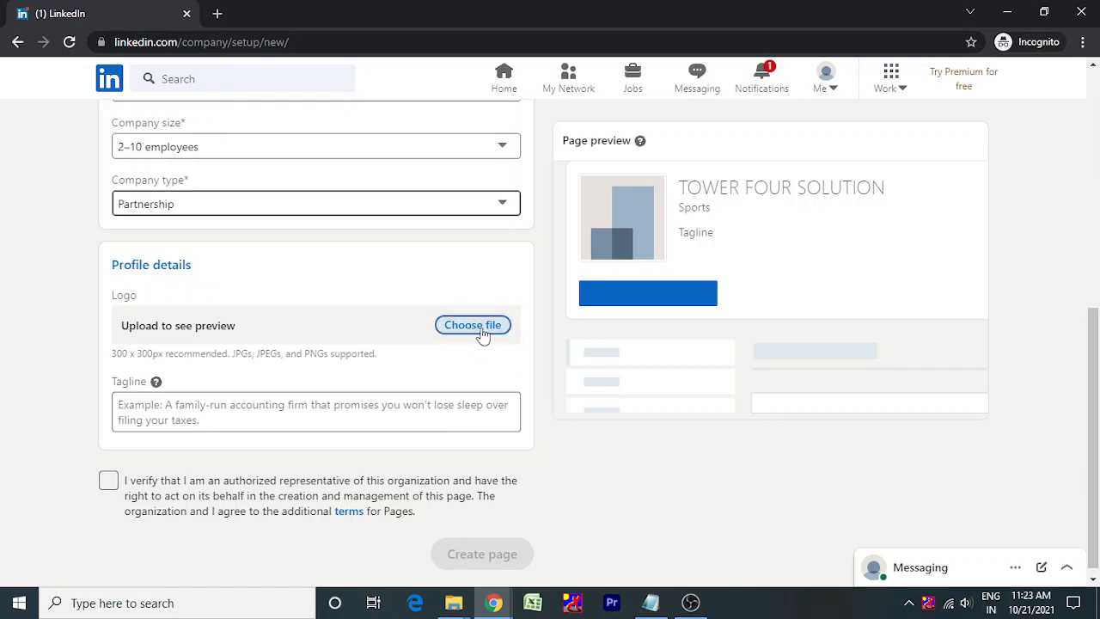
Step: Switch to Notepad and replace the whole note with "UPLOAD LOGO", followed by a line break
key("alt+Tab")
key("ctrl+a")
type("U")
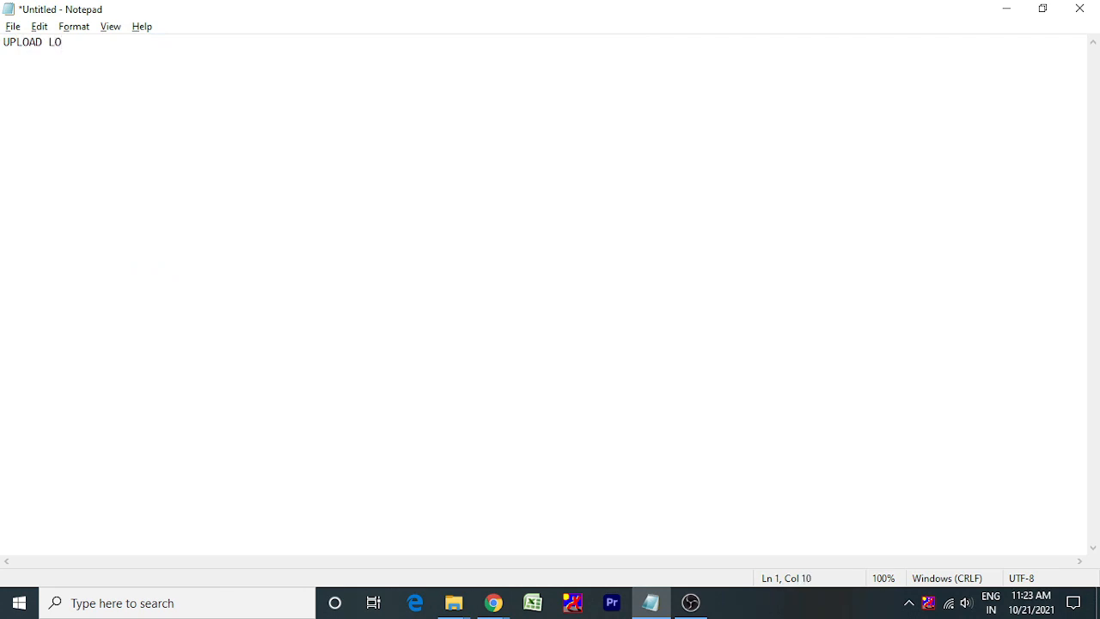
type("PLOAD LOGO")
key("Return")
Step: Return to the LinkedIn form in Chrome, enter TOWER FOUR SOLUTION as the tagline and accept the authorized-representative verification
key("alt+Tab")
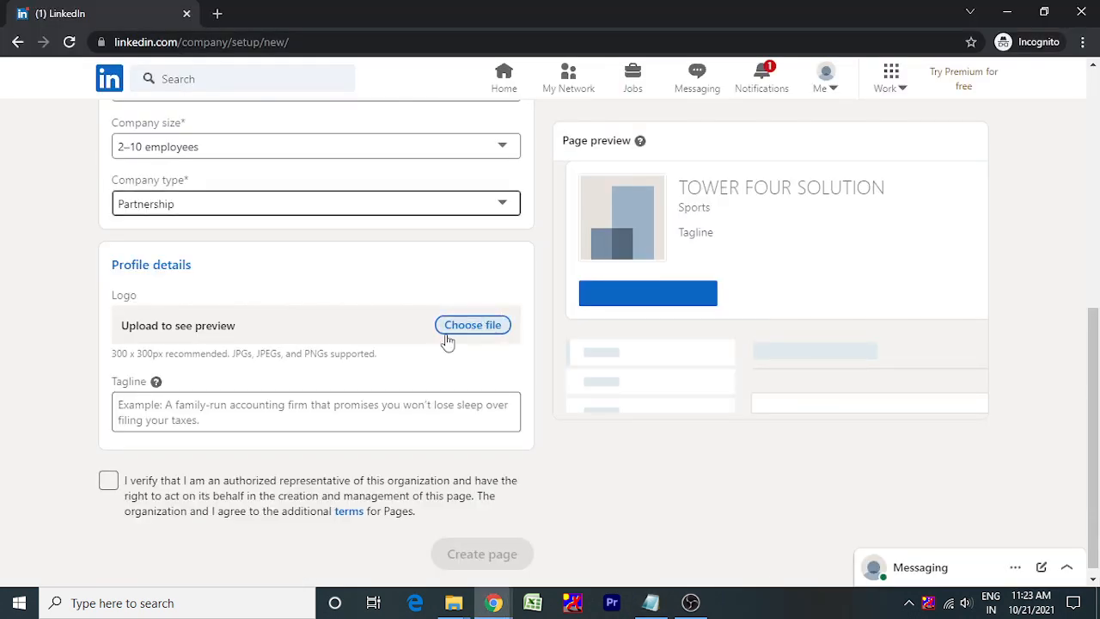
left_click(206, 415)
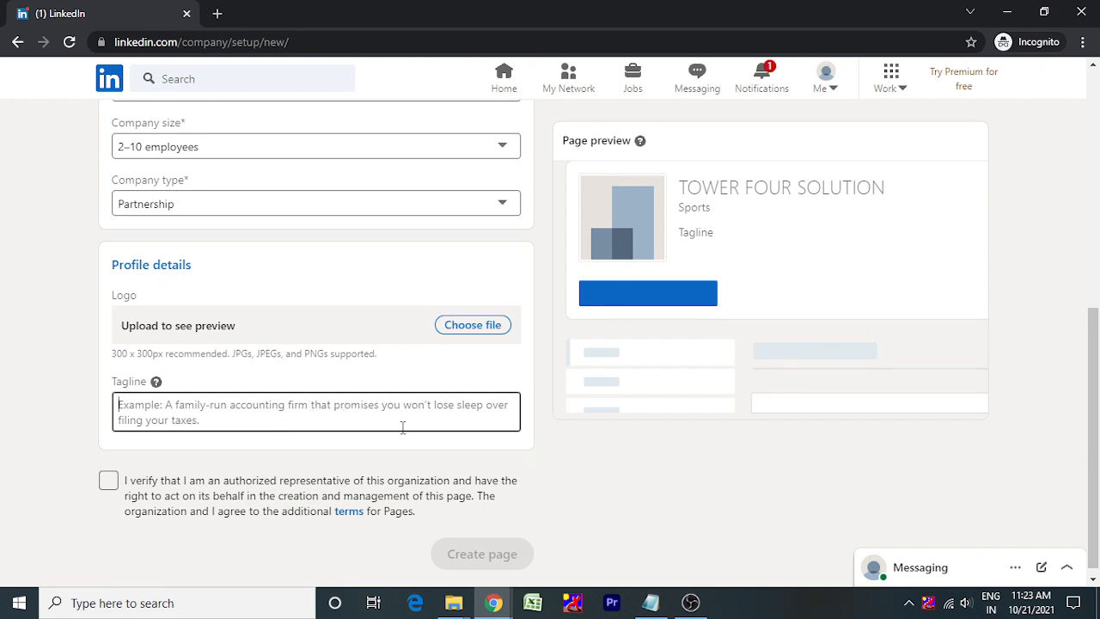
type("TOWER F")
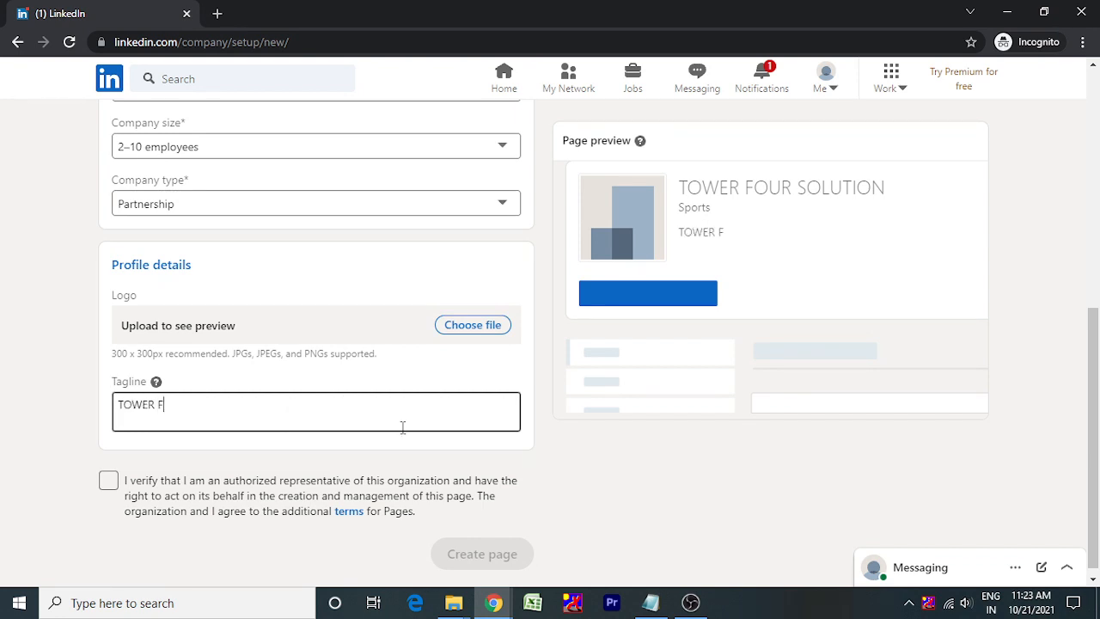
type("OUR SOLUT")
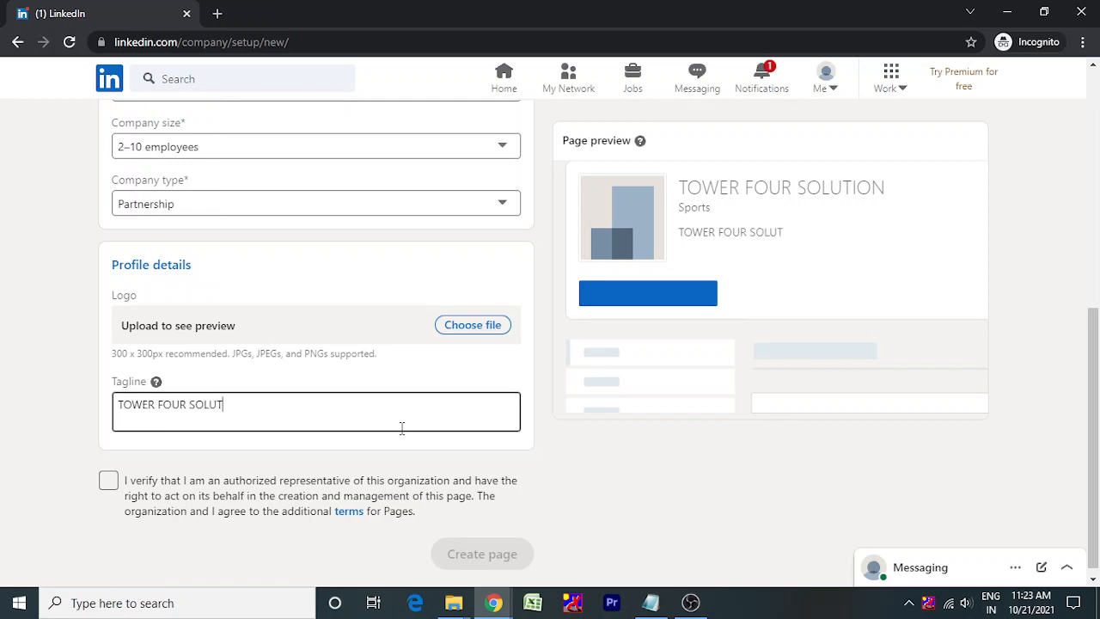
type("ION")
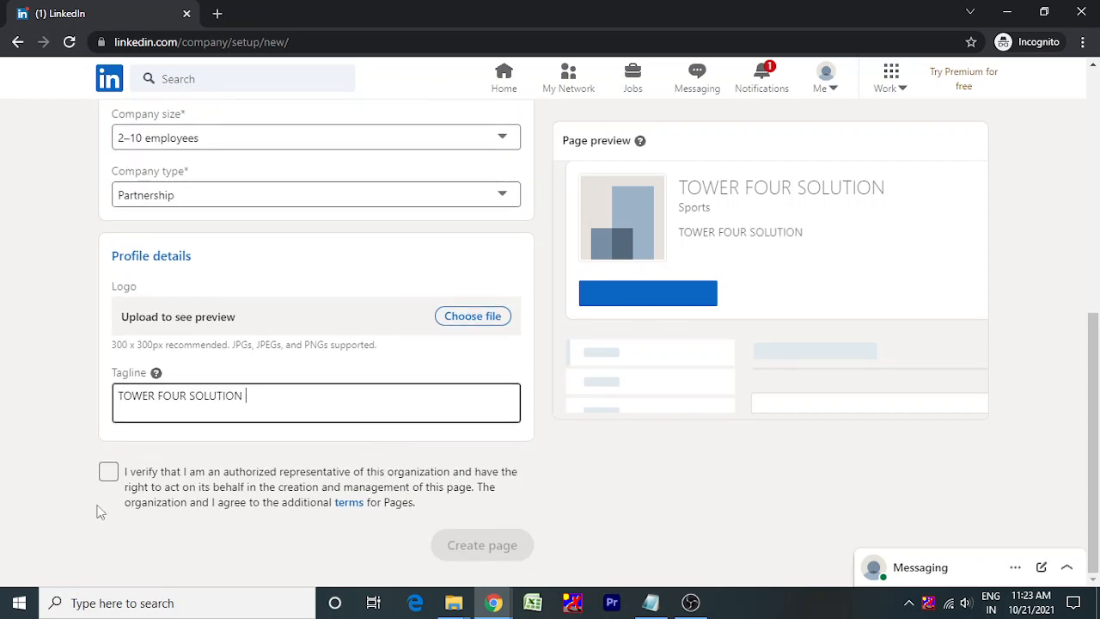
left_click(109, 471)
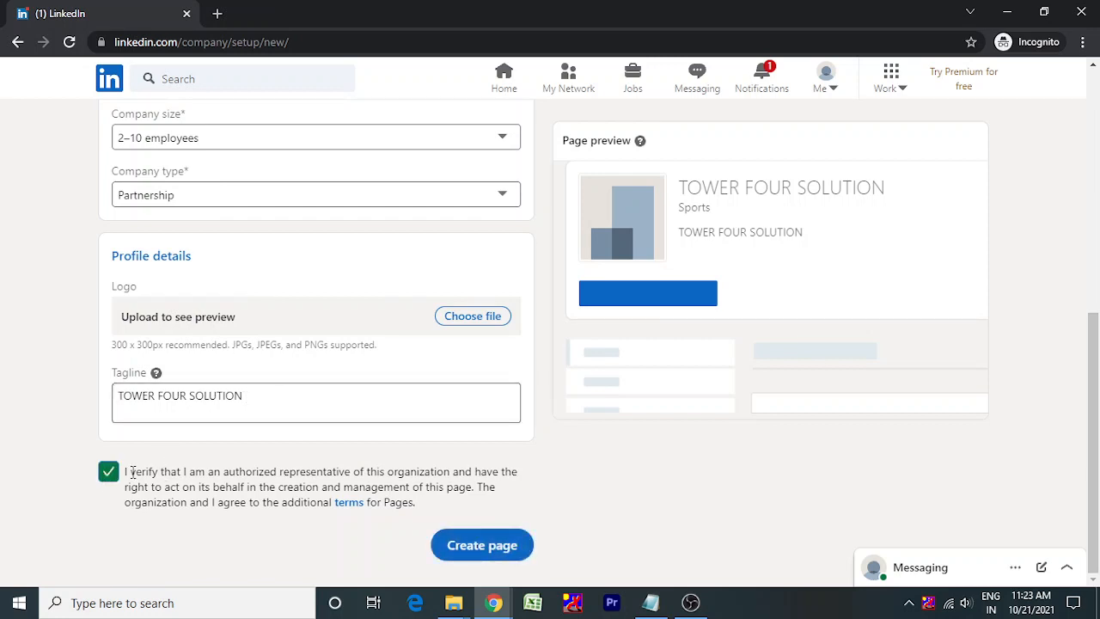
Step: Switch to Notepad and replace the whole note with "GIVE TICK I VERIFY"
left_click(659, 603)
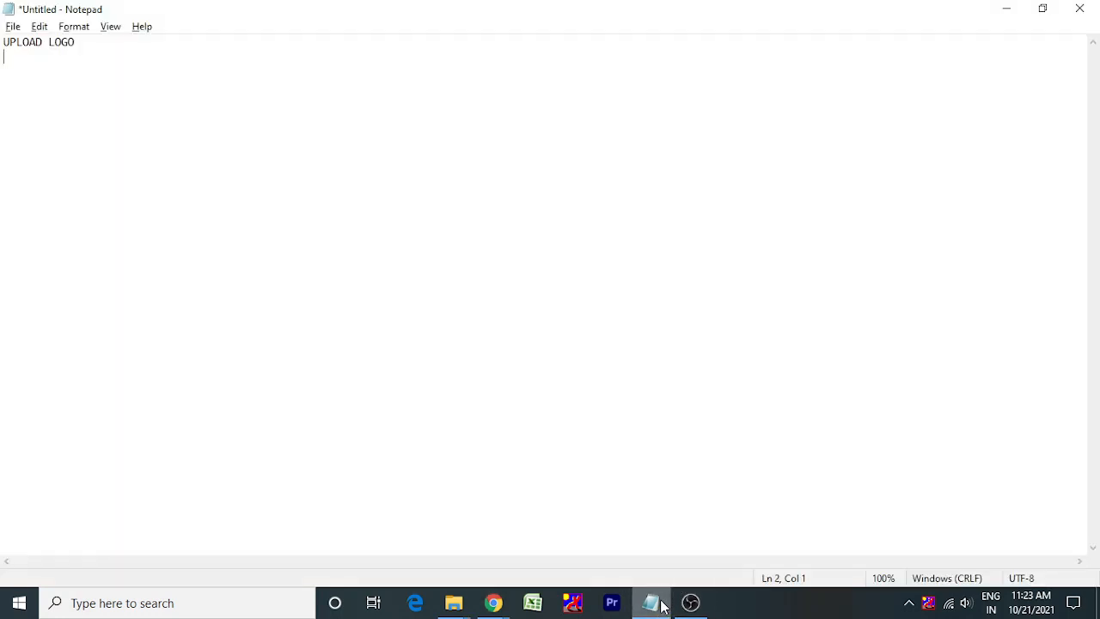
key("ctrl+a")
type("GIV")
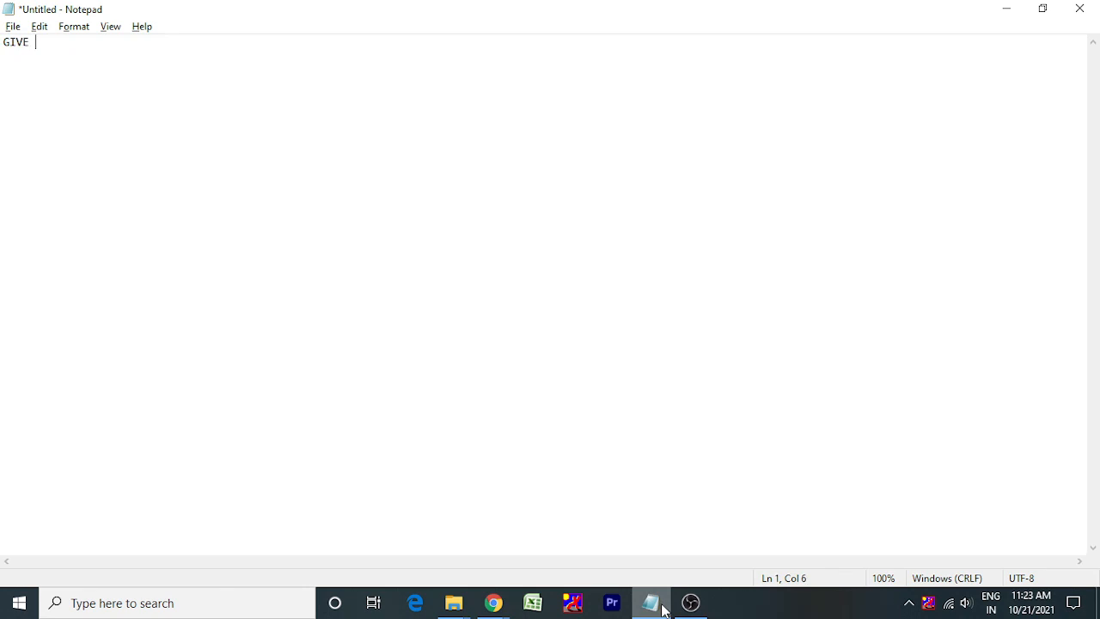
type("E TICK I VERIFY")
Step: Return to LinkedIn in Chrome and try to create the page from the completed form, reviewing the response and the entries
left_click(667, 611)
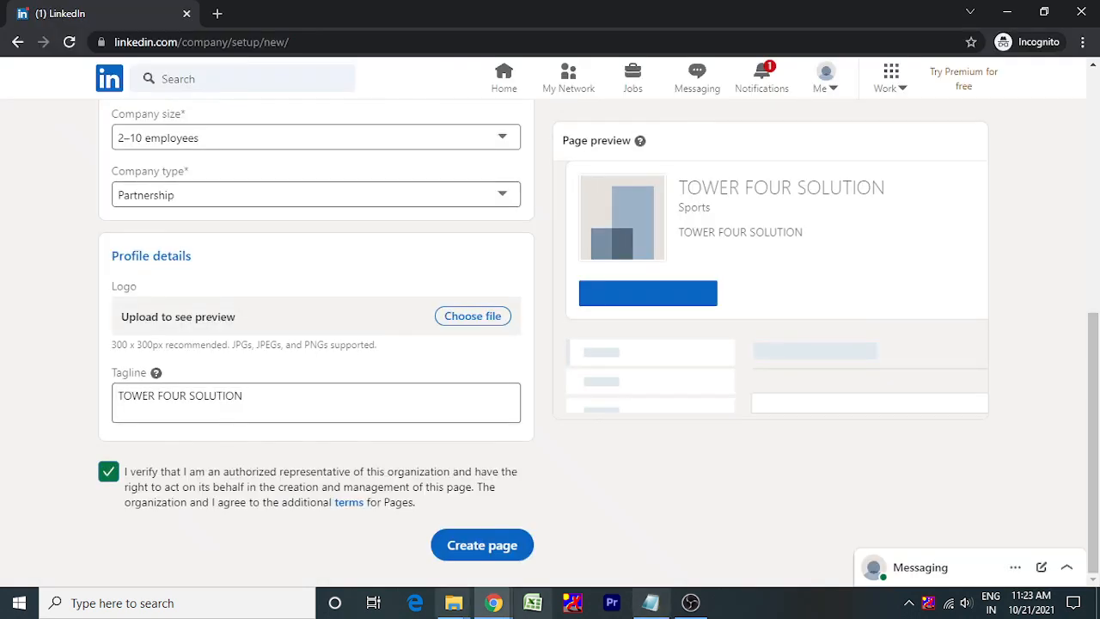
left_click(491, 543)
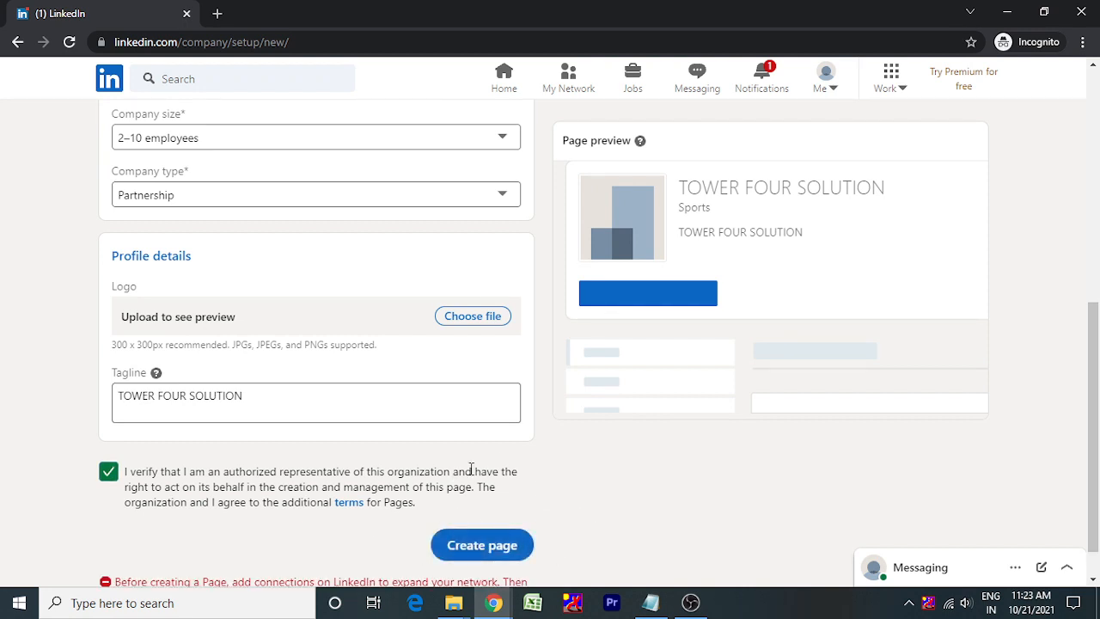
scroll(481, 464, "down", 1)
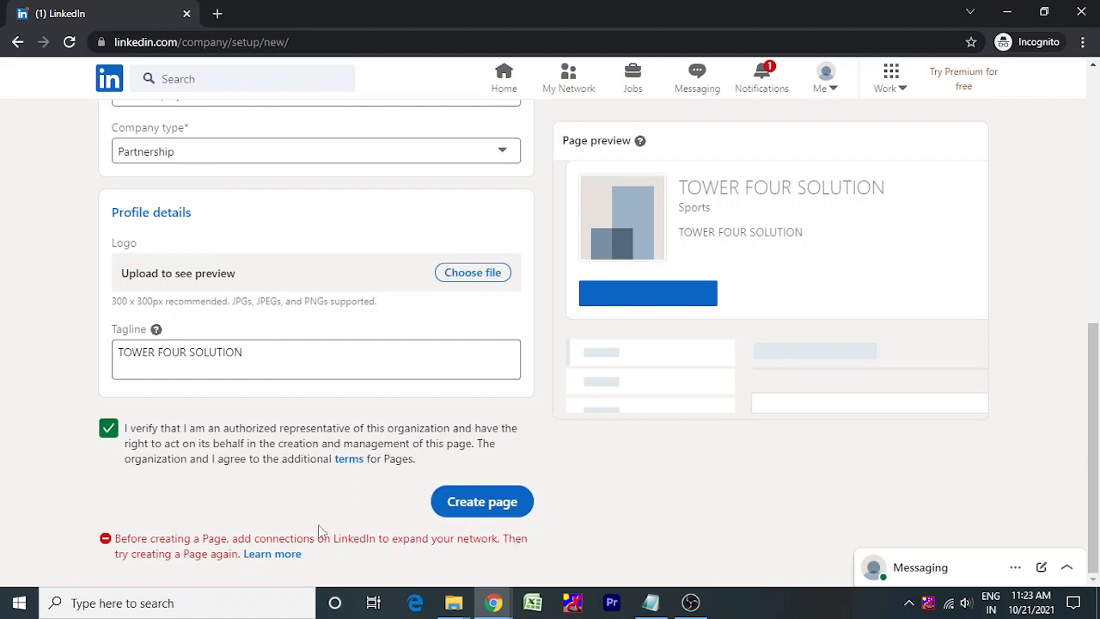
scroll(354, 561, "up", 6)
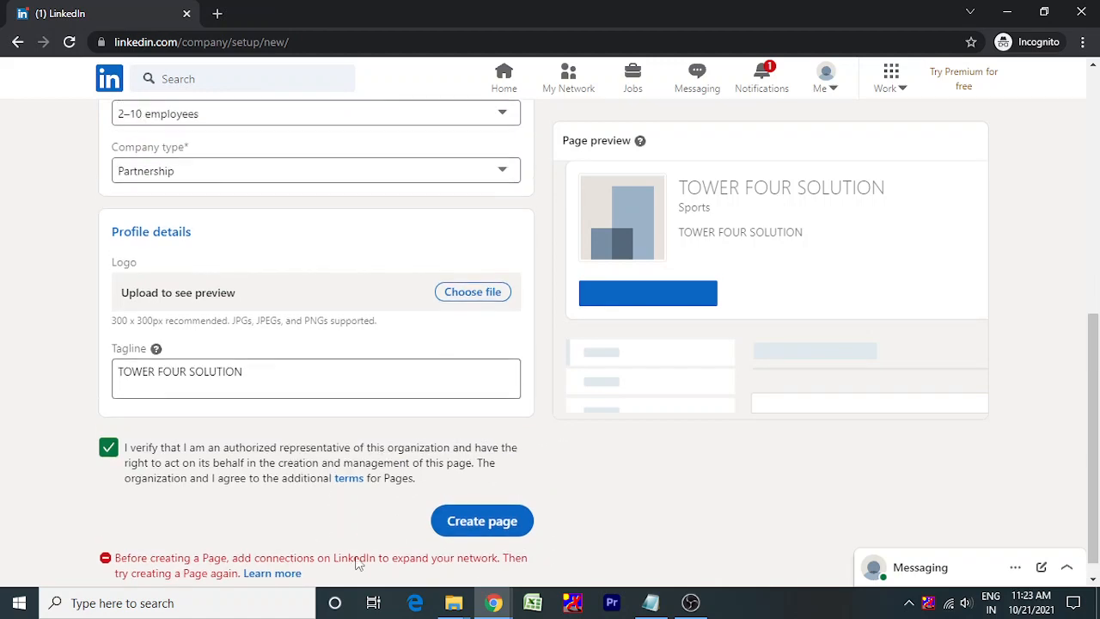
scroll(456, 459, "down", 2)
scroll(461, 430, "down", 2)
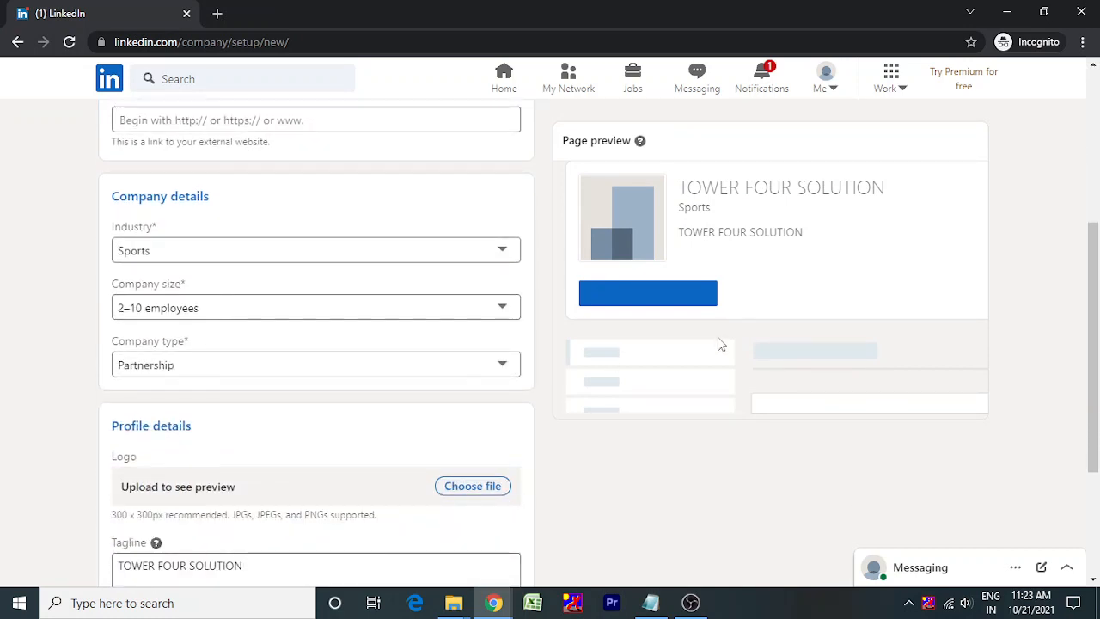
Step: Switch to Notepad and replace the whole note with "NOW WE CREATE SUCCESSFULLY LINKED IN PAGE"
key("alt+Tab")
key("ctrl+a")
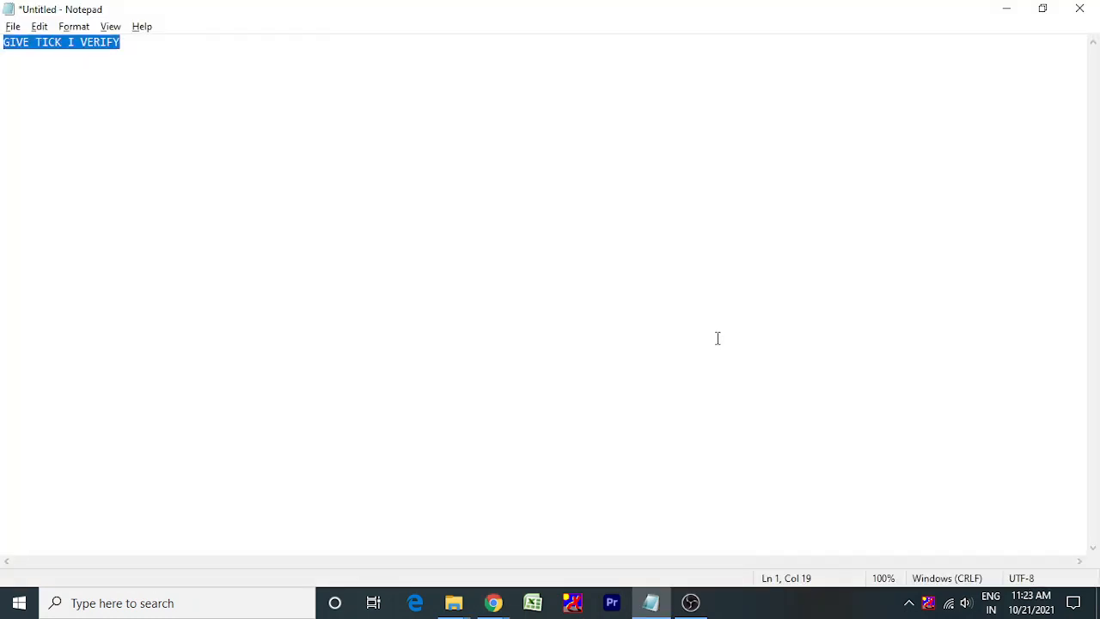
type("B")
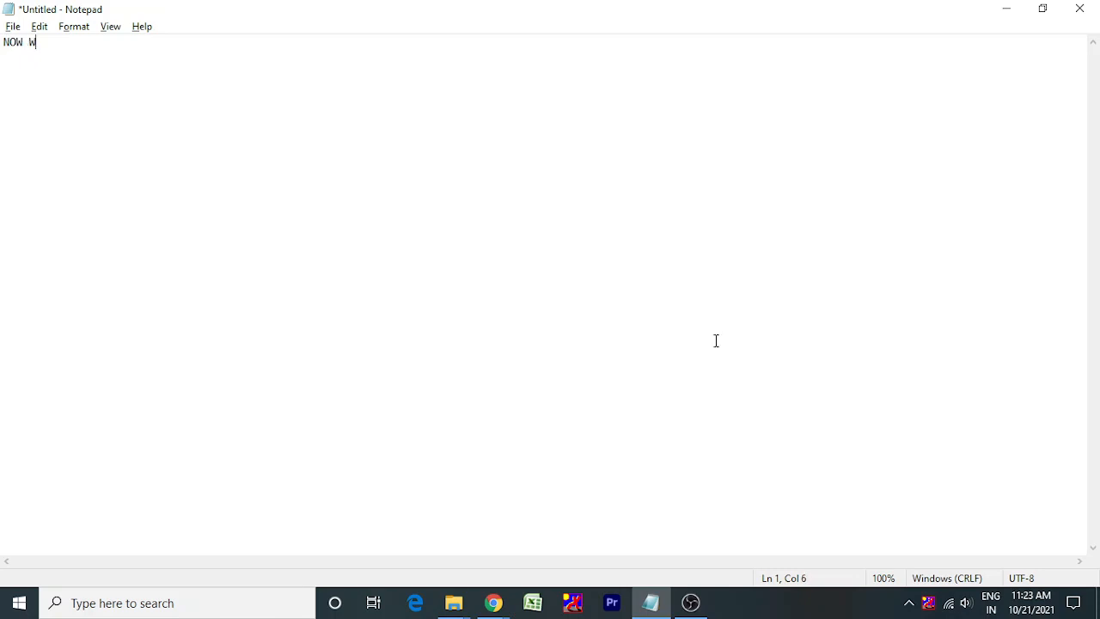
type("OW WE CREATE SUCCESSFULL")
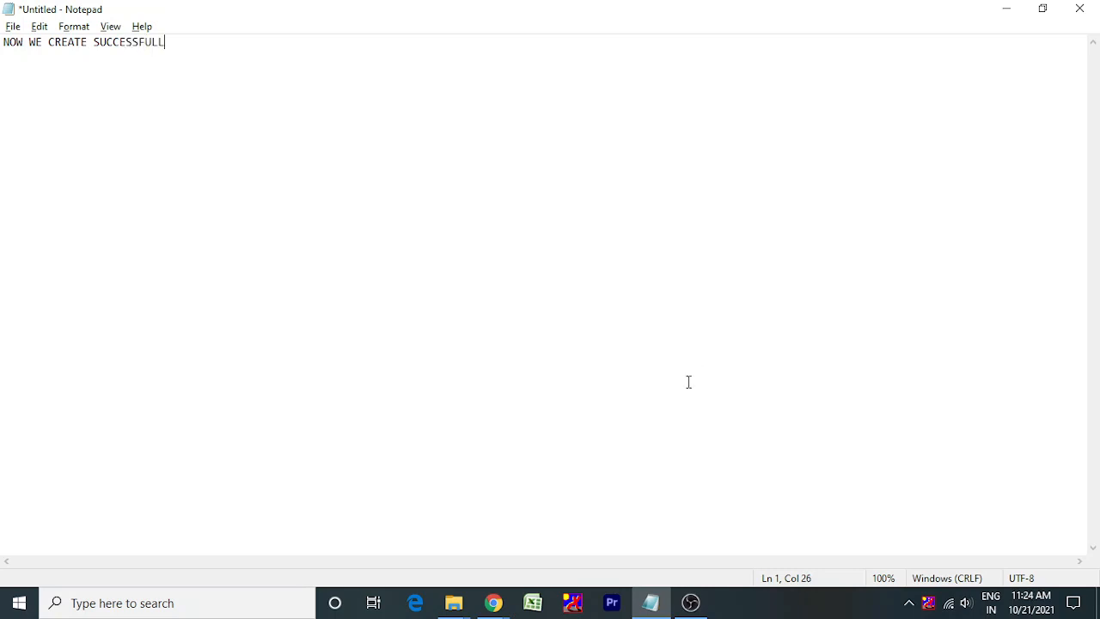
type("Y LINKED IN PAGE")
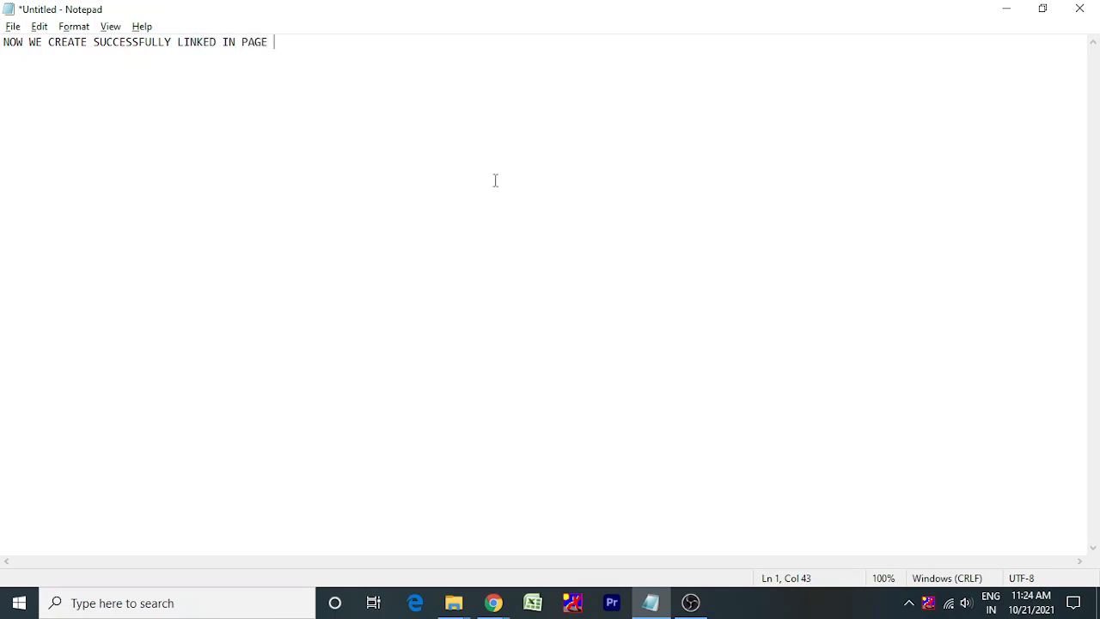
left_click(691, 602)
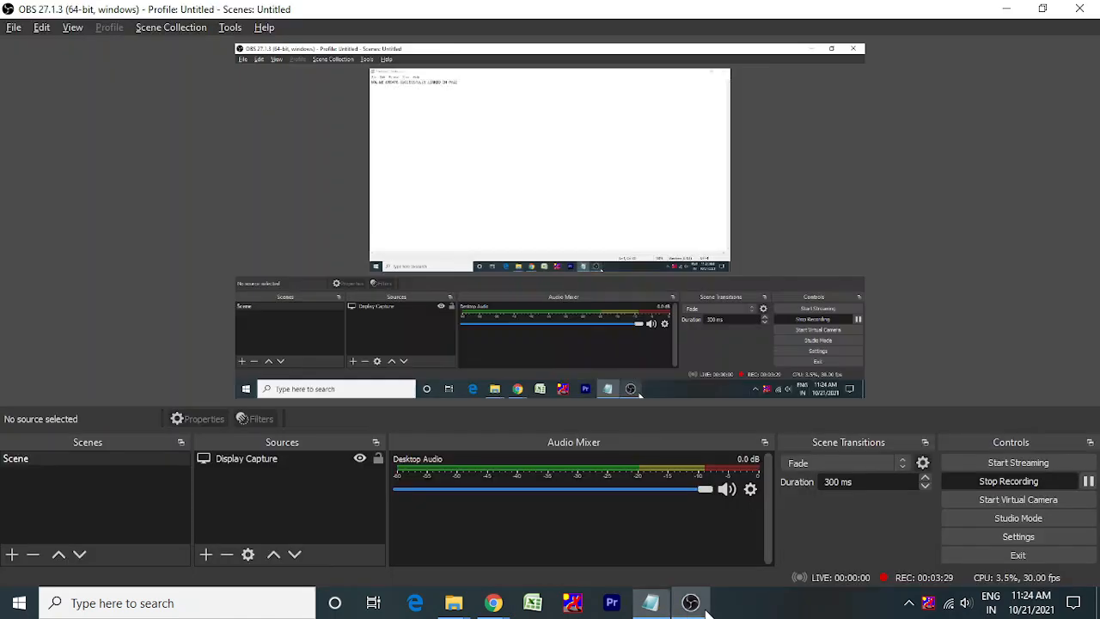